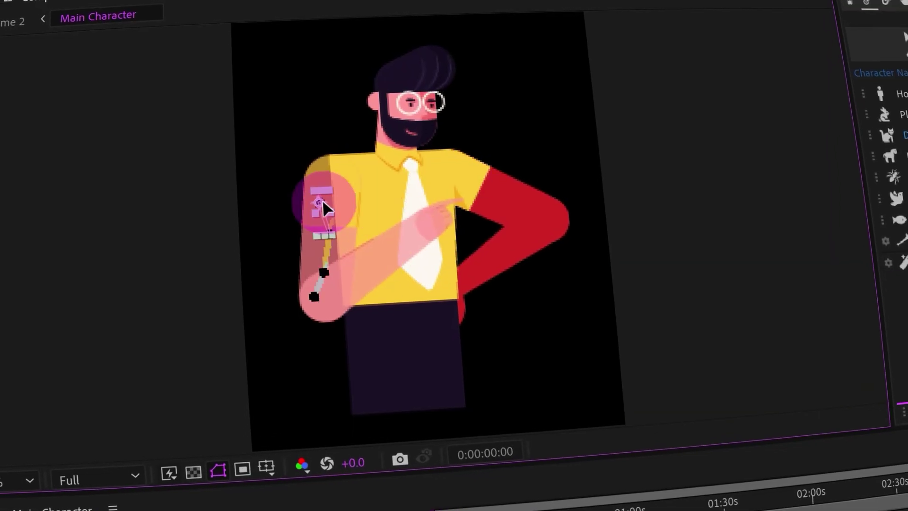
Bring up the Main_Corporate explainer comp with its white sheet on the desk and staggered Paper layers
scroll(323, 199, up, 1)
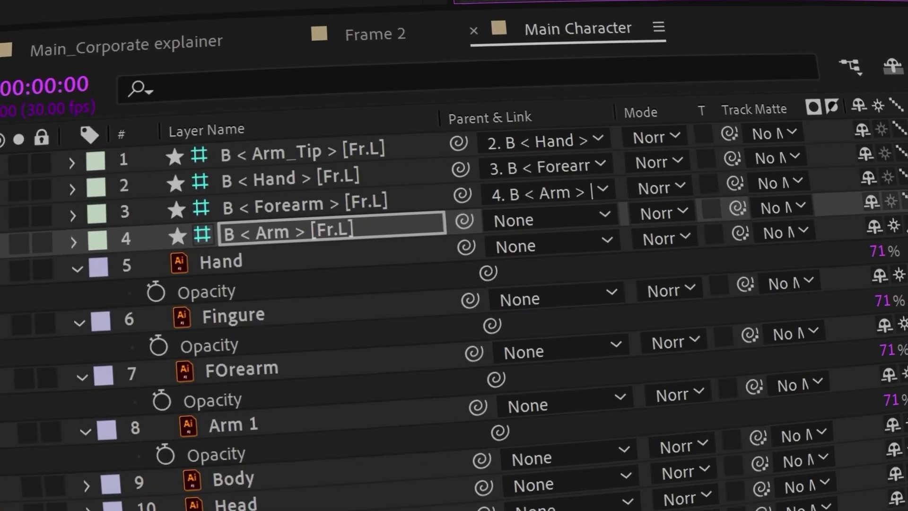
click(284, 209)
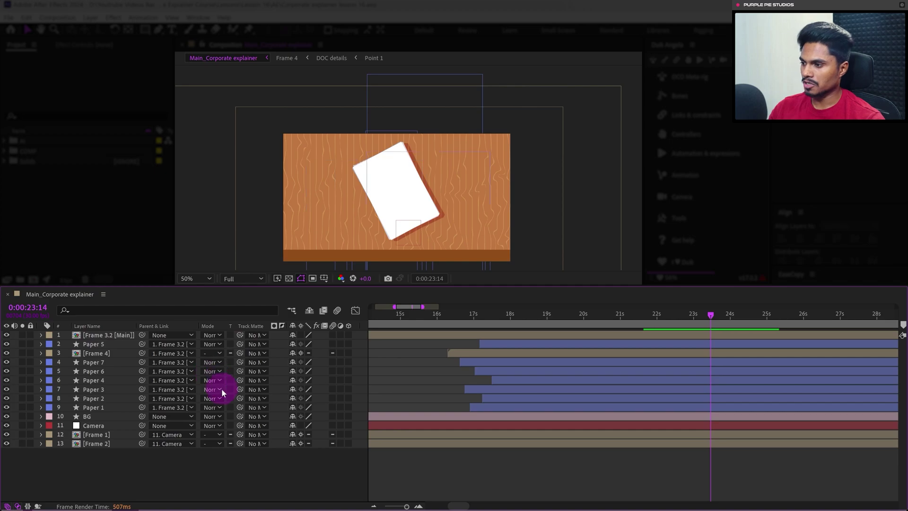
Open the Frame 4 precomp, look inside DOC details, then return to Frame 4
click(93, 354)
double_click(93, 354)
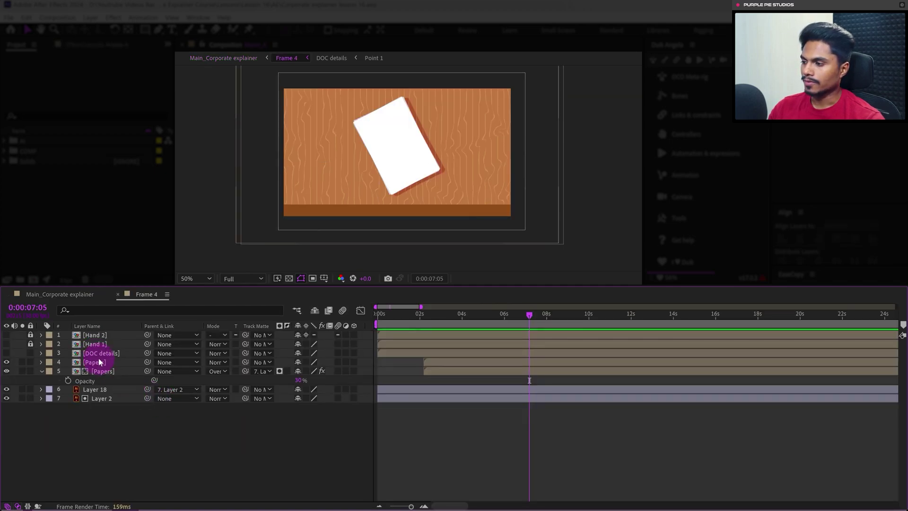
click(101, 355)
double_click(101, 354)
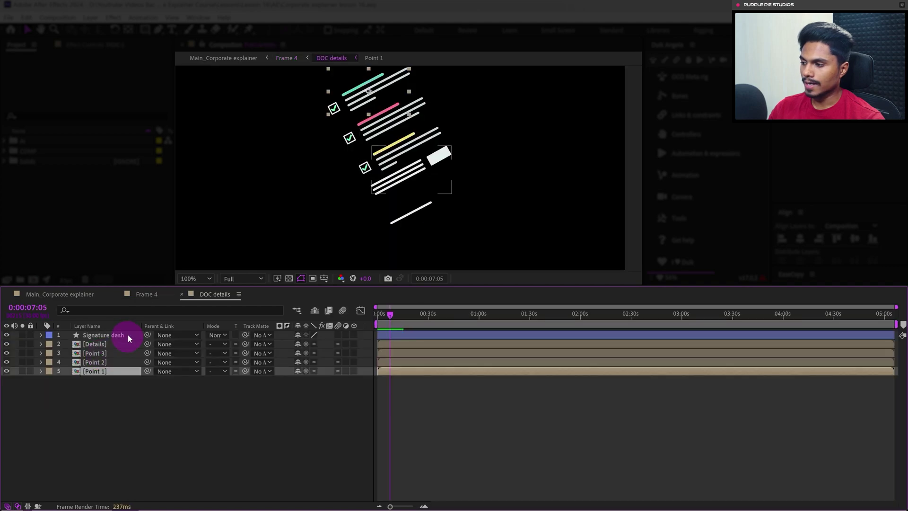
click(151, 294)
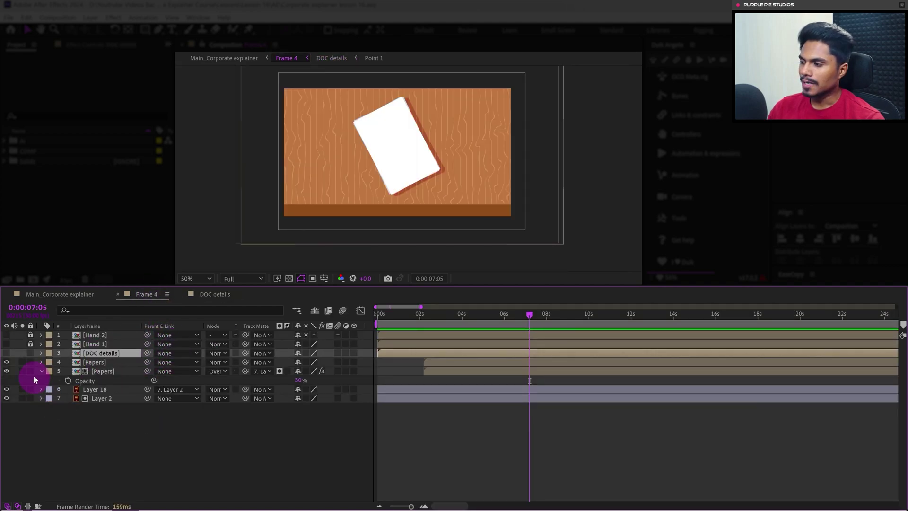
Make the DOC details layer visible in Frame 4, check its Scale, and select Papers
click(7, 353)
click(139, 429)
key(u)
key(u)
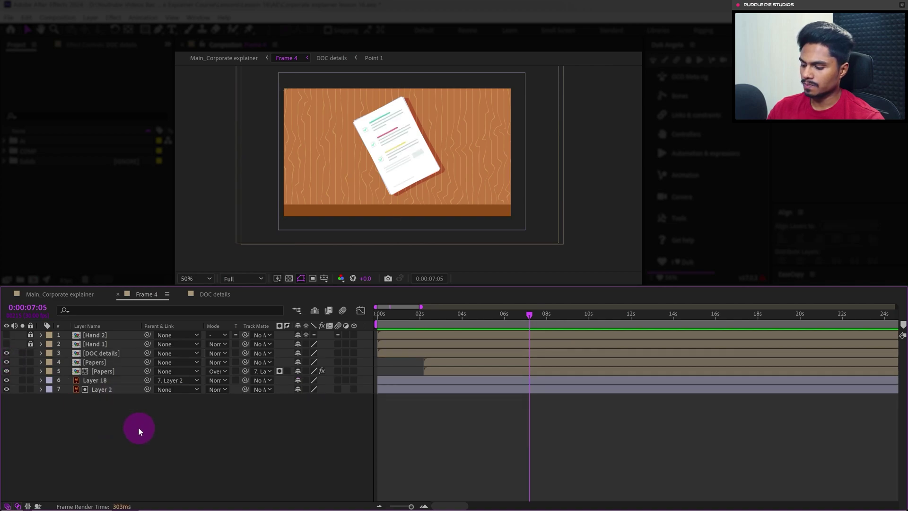
click(100, 369)
click(458, 320)
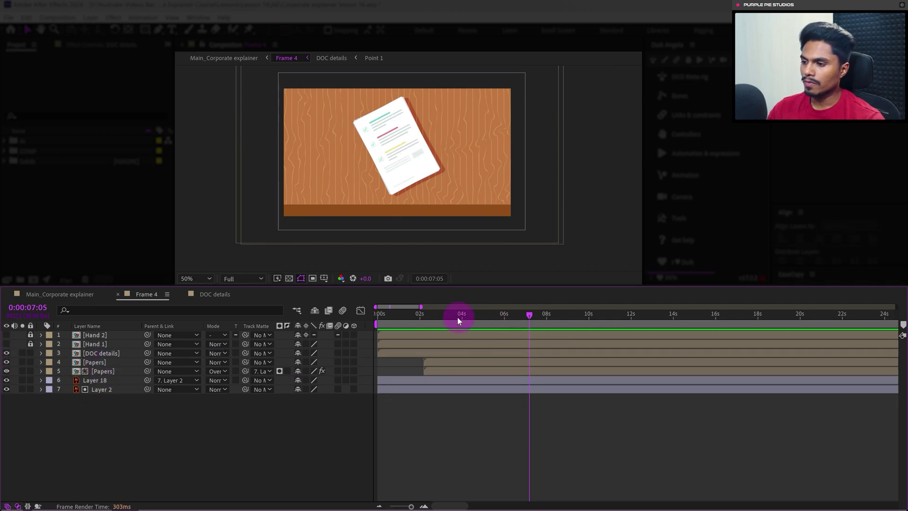
click(108, 362)
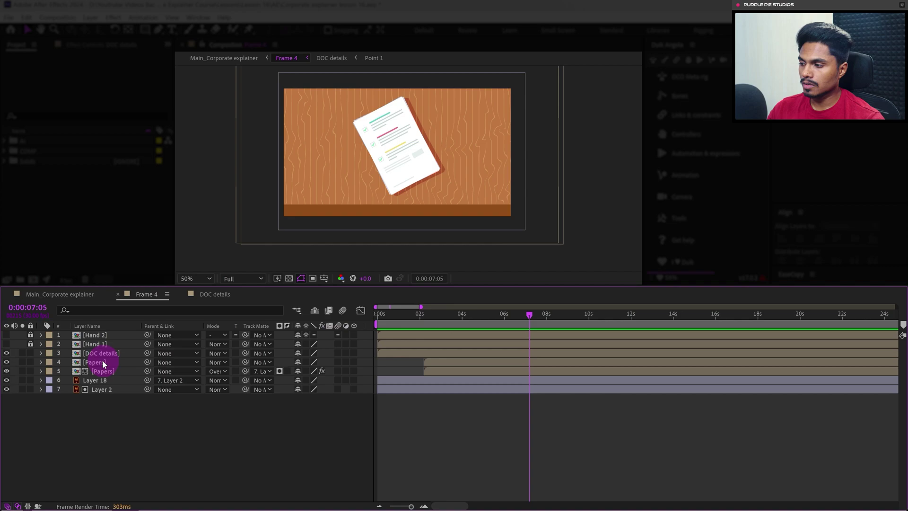
Open the Papers precomp, set the time to 0:00:04:20, and return to Frame 4
double_click(104, 361)
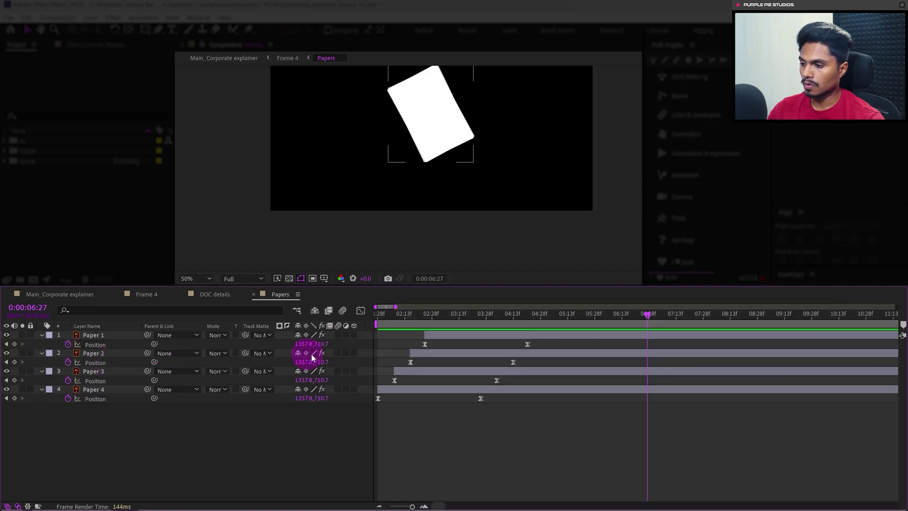
drag(515, 314, 528, 319)
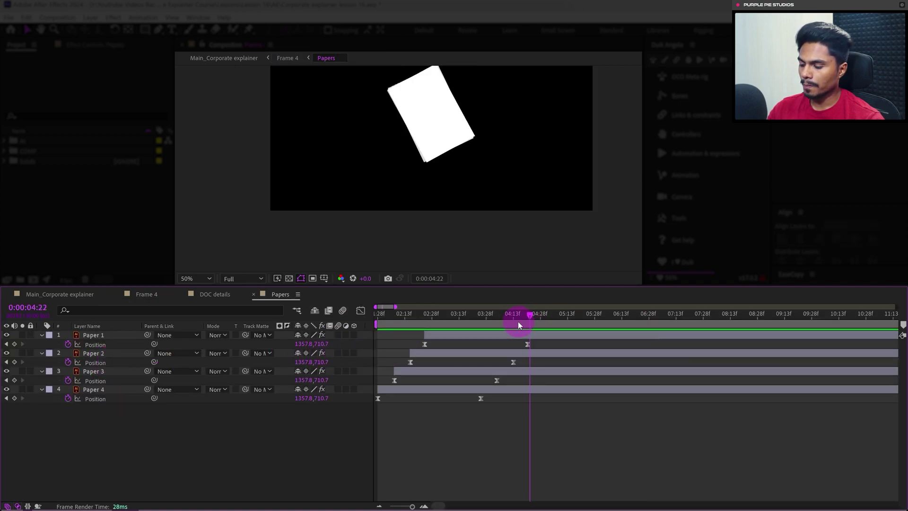
click(153, 294)
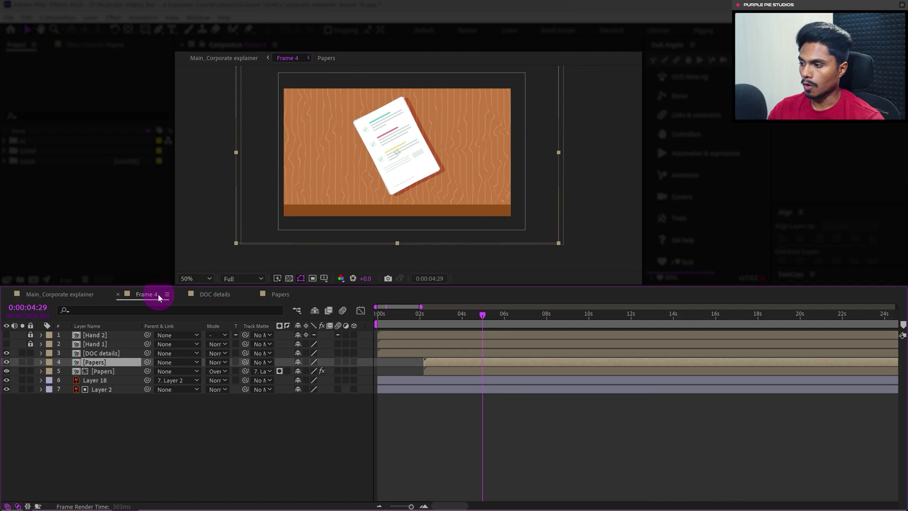
click(515, 433)
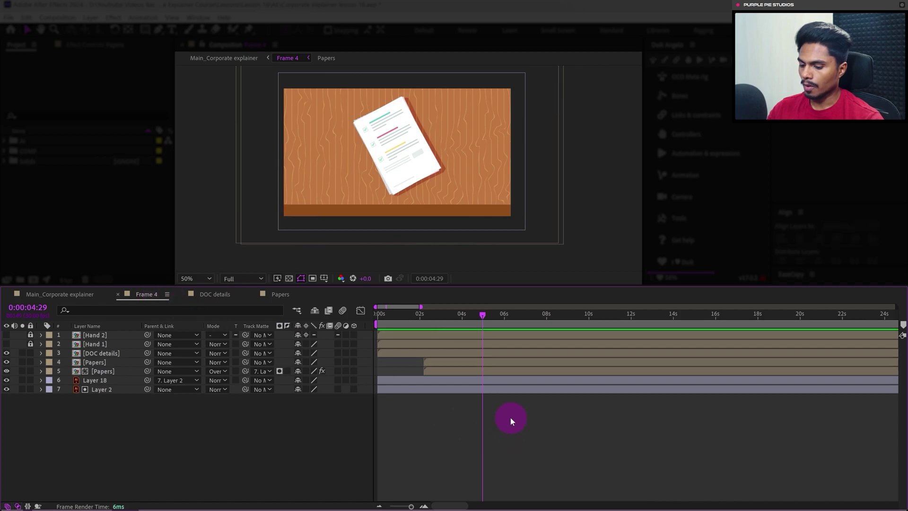
Open the DOC details precomp and select the Signature dash line
double_click(91, 353)
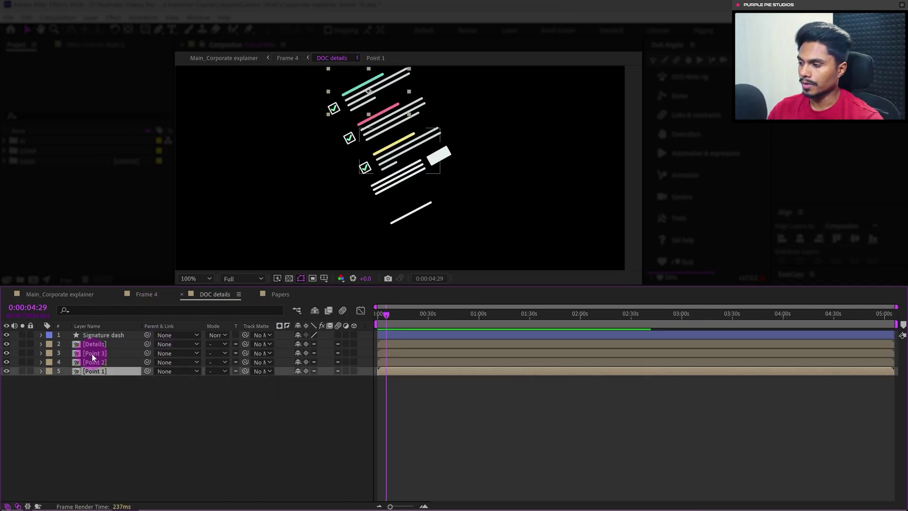
drag(339, 108, 401, 190)
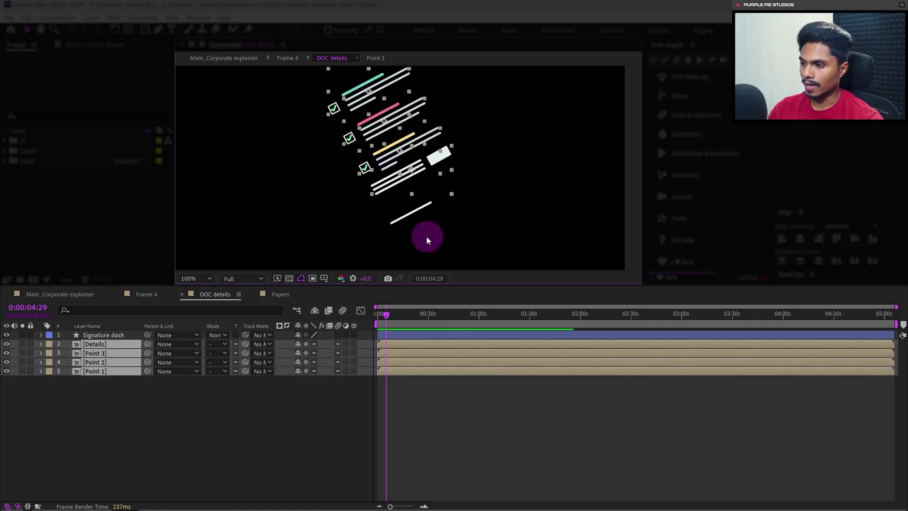
click(416, 210)
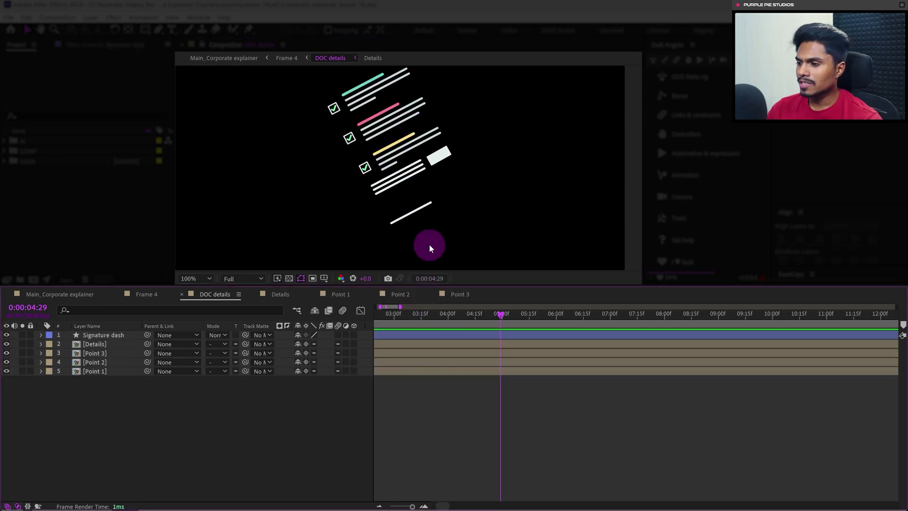
Trim the Signature dash layer to start at the current time and save the project
mouse_move(463, 234)
mouse_down()
mouse_move(396, 229)
mouse_move(390, 211)
mouse_up()
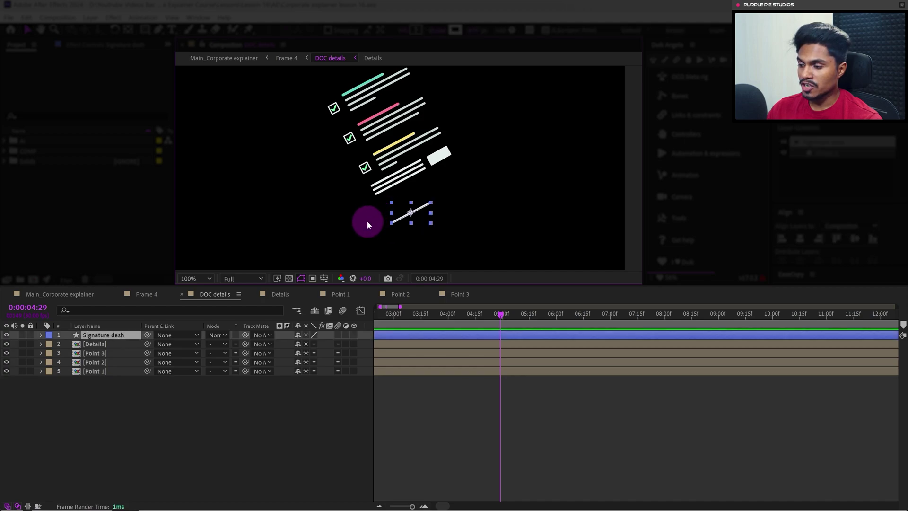
click(455, 445)
click(109, 334)
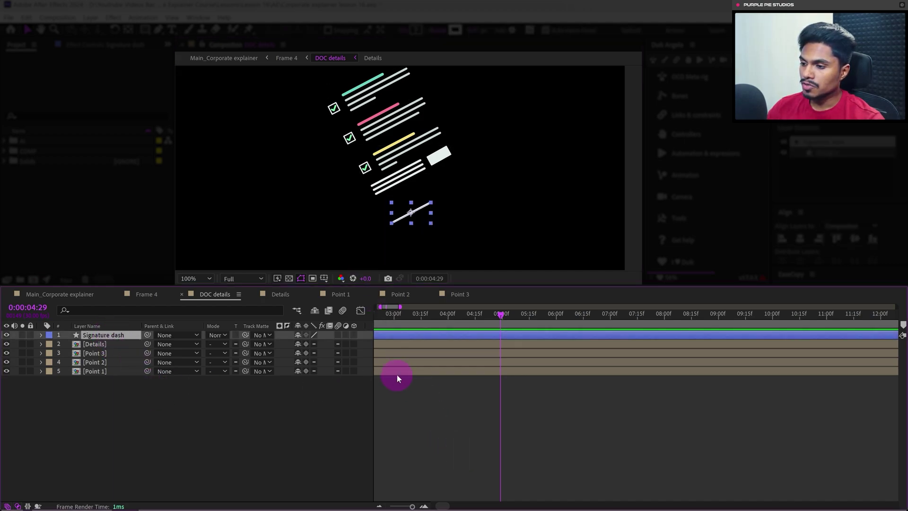
key(alt+[)
click(512, 402)
key(ctrl+s)
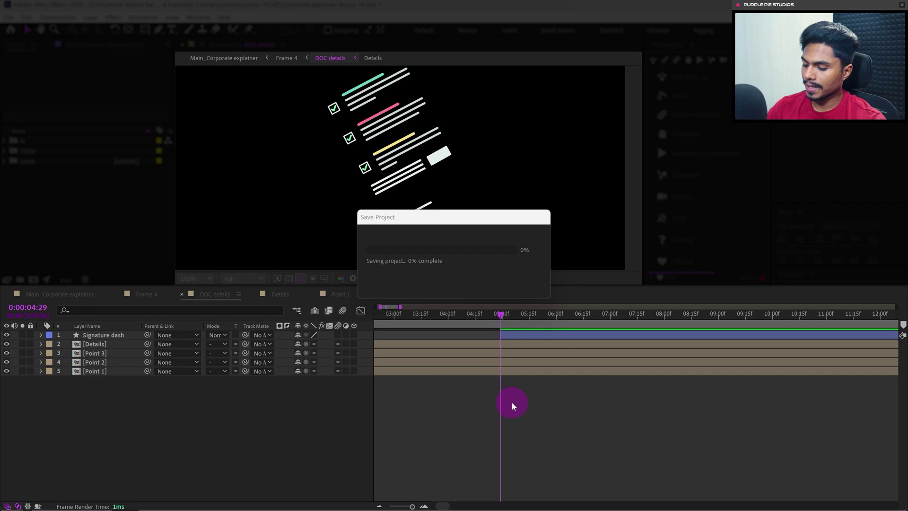
Add Trim Paths to the Signature dash and set a first End keyframe
click(97, 334)
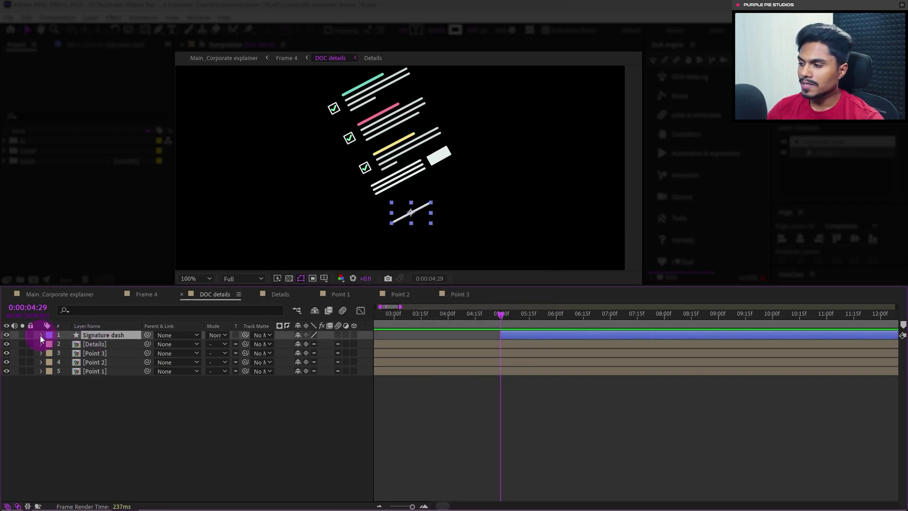
click(40, 335)
click(359, 345)
click(201, 268)
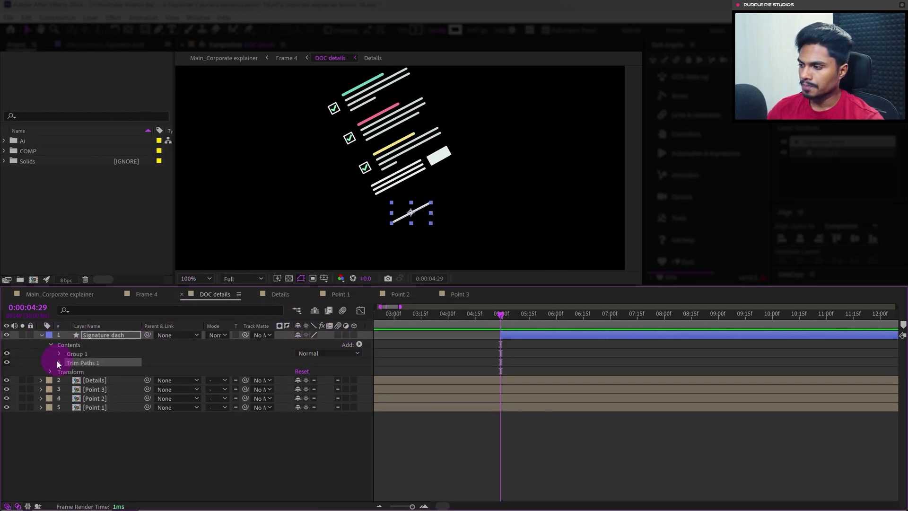
click(59, 363)
click(77, 380)
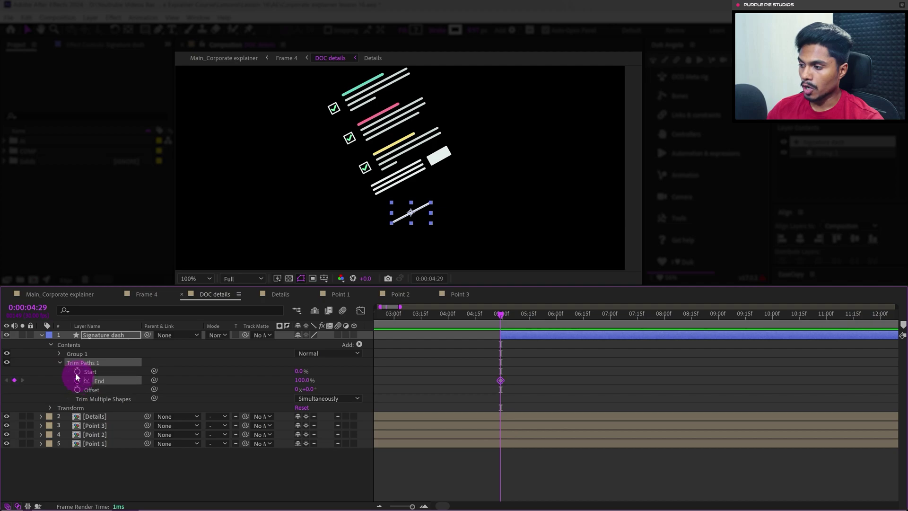
Add an End keyframe 20 frames later at 0:00:05:19 and set the 0:00:04:29 End to 0%
click(18, 308)
text(+20)
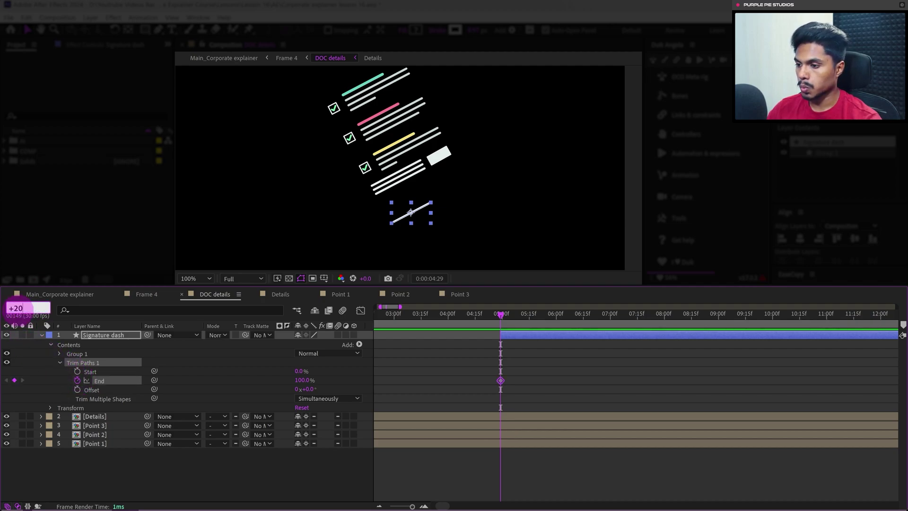
key(Return)
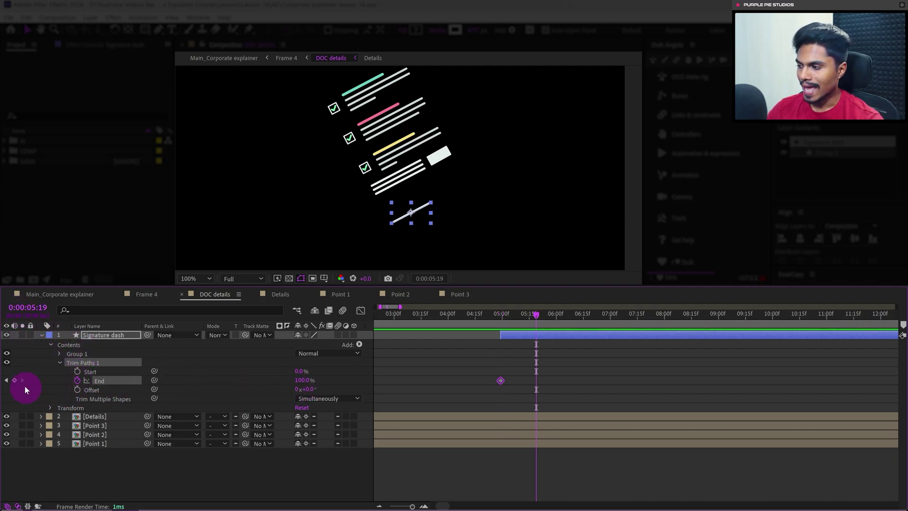
click(14, 380)
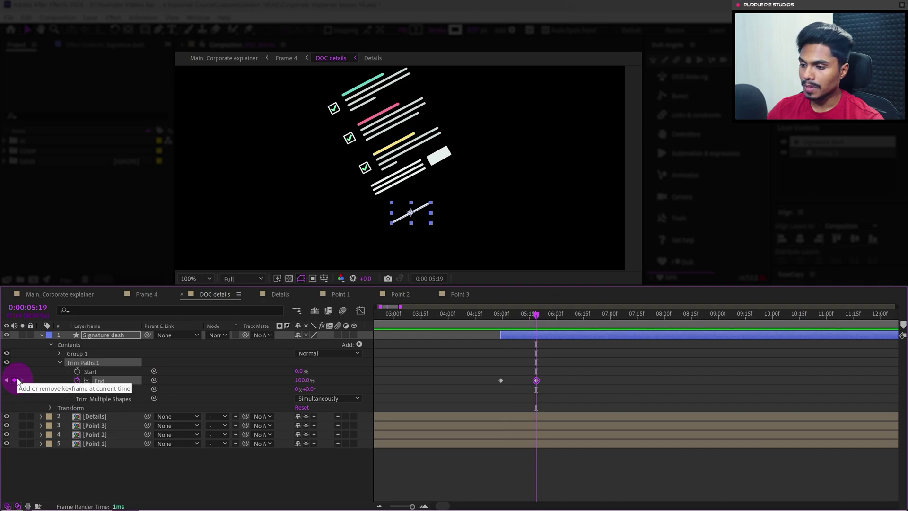
click(7, 381)
click(303, 380)
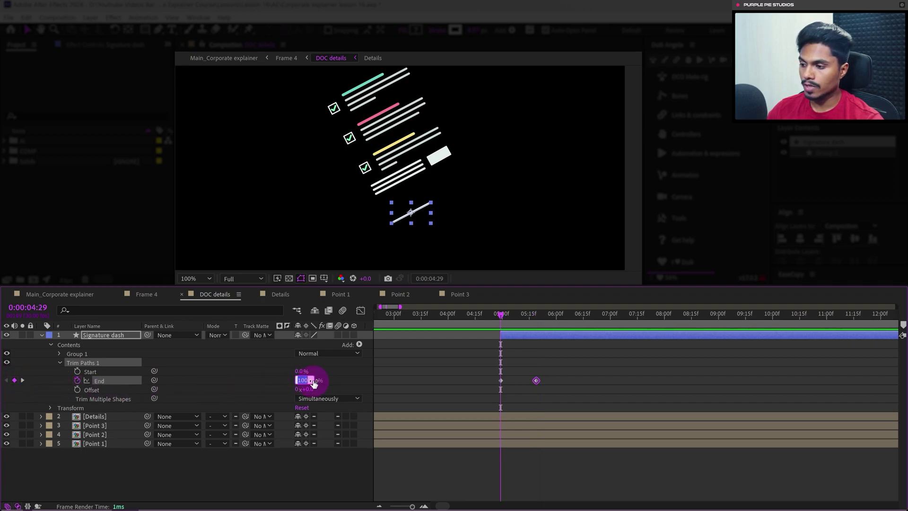
text(0)
key(Return)
Easy-ease both End keyframes and sharpen the ease curve in the Graph Editor
drag(517, 405, 478, 386)
key(F9)
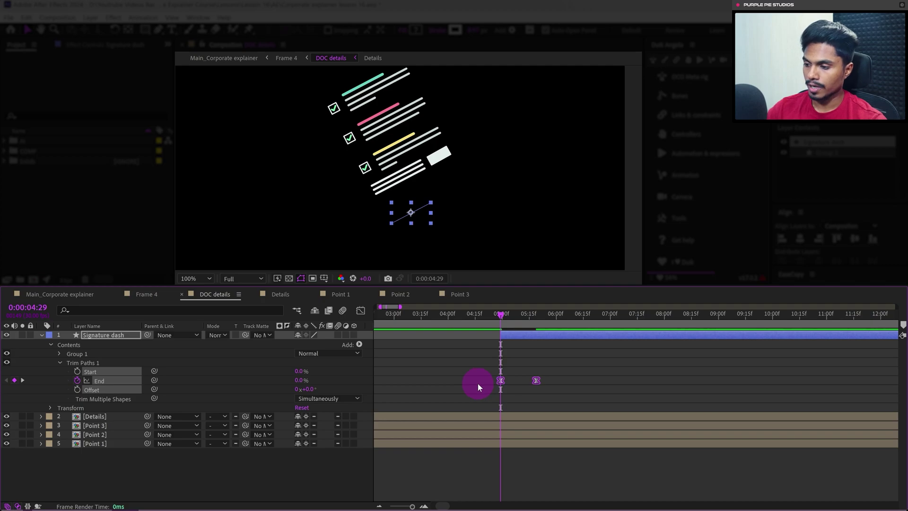
click(360, 311)
click(535, 474)
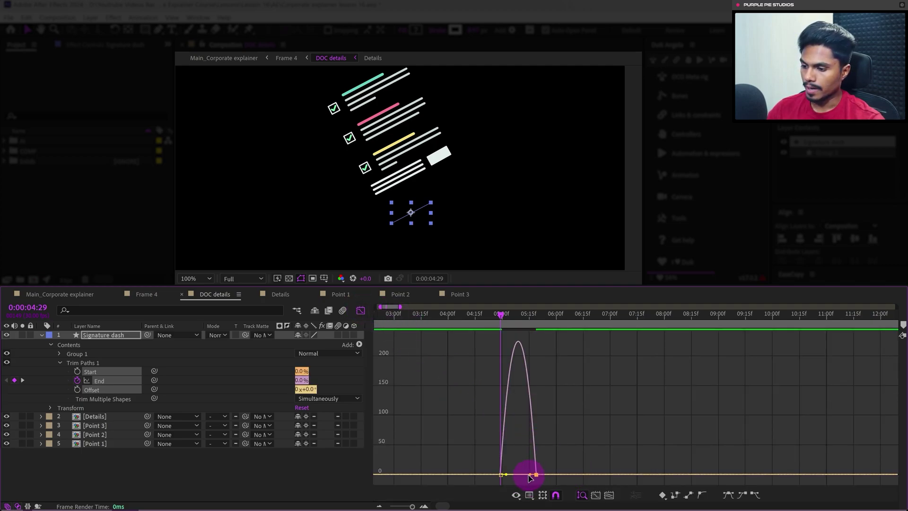
drag(524, 477, 499, 474)
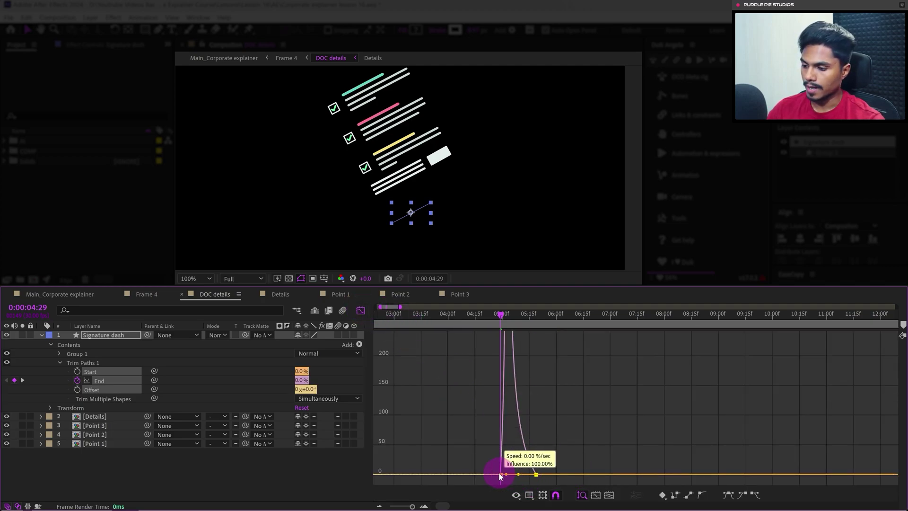
click(360, 310)
click(370, 78)
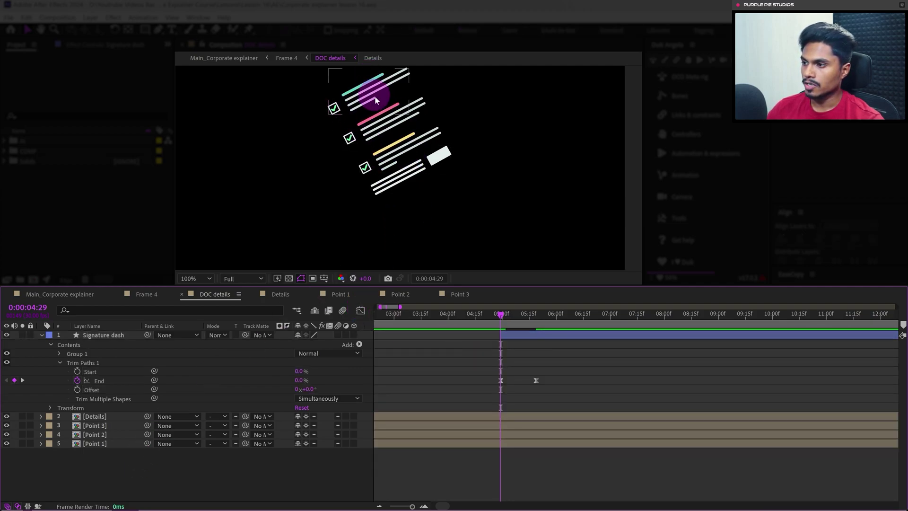
In the Details precomp, trim lines D1–D3 to start at 0:00:04:29 and show their End keyframes
click(391, 142)
click(98, 418)
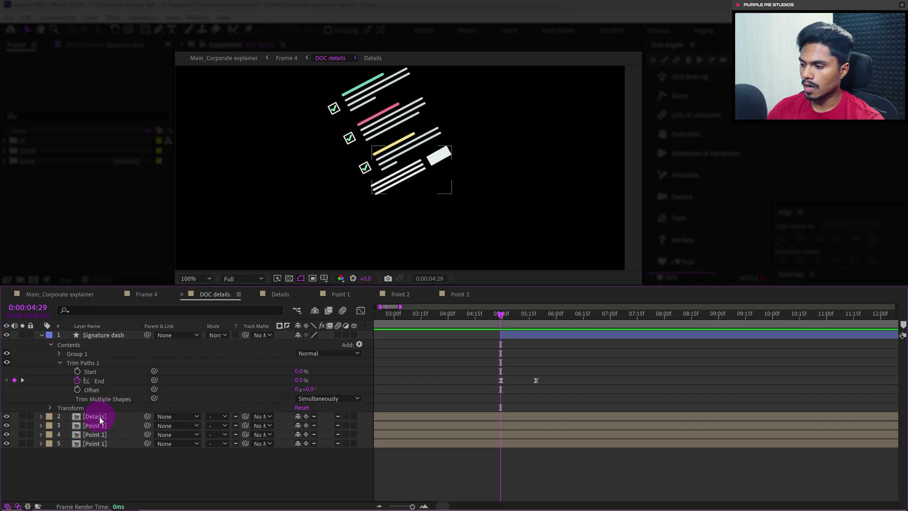
double_click(99, 418)
drag(349, 184, 402, 221)
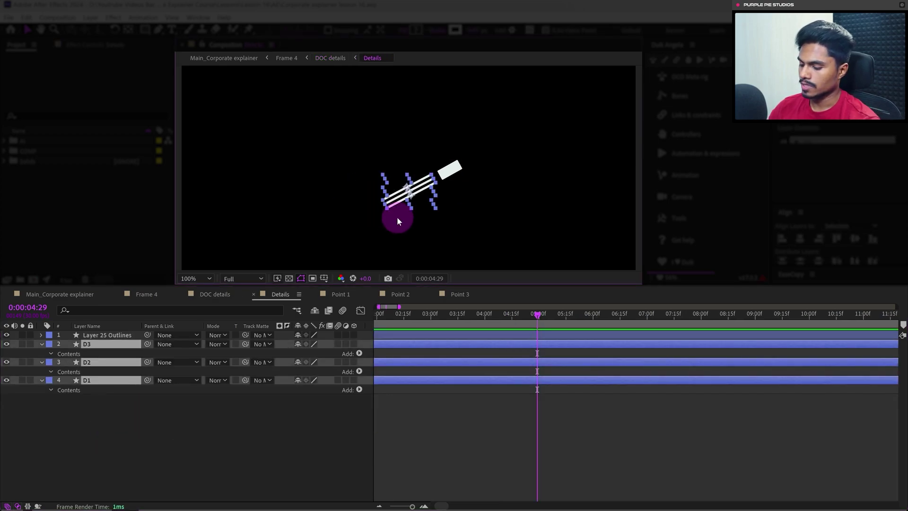
key(alt+bracketleft)
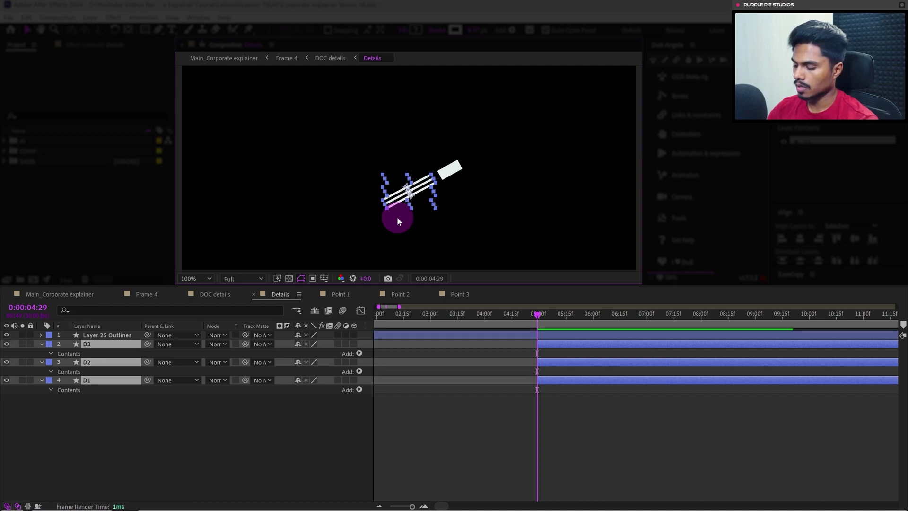
key(u)
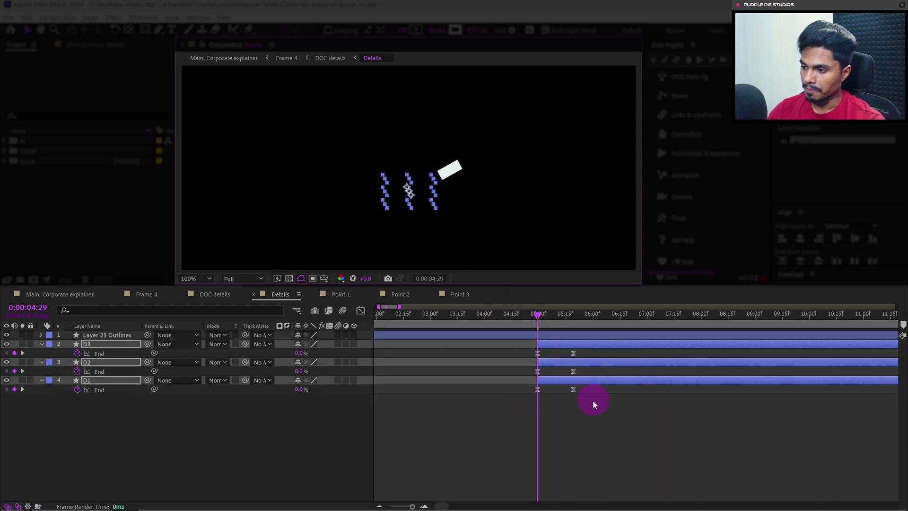
click(215, 294)
In Point 1, trim L1–L4 to the playhead and paste Trim Paths End keyframes
double_click(96, 445)
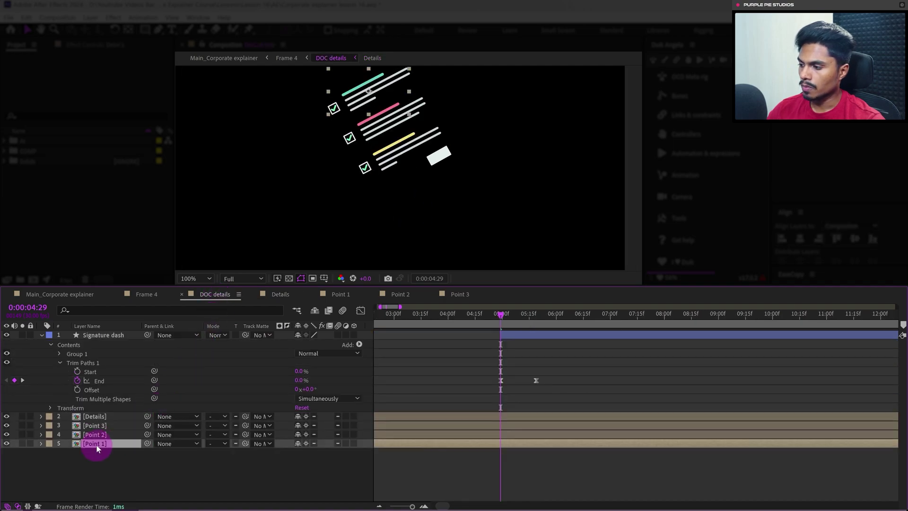
drag(396, 115, 407, 121)
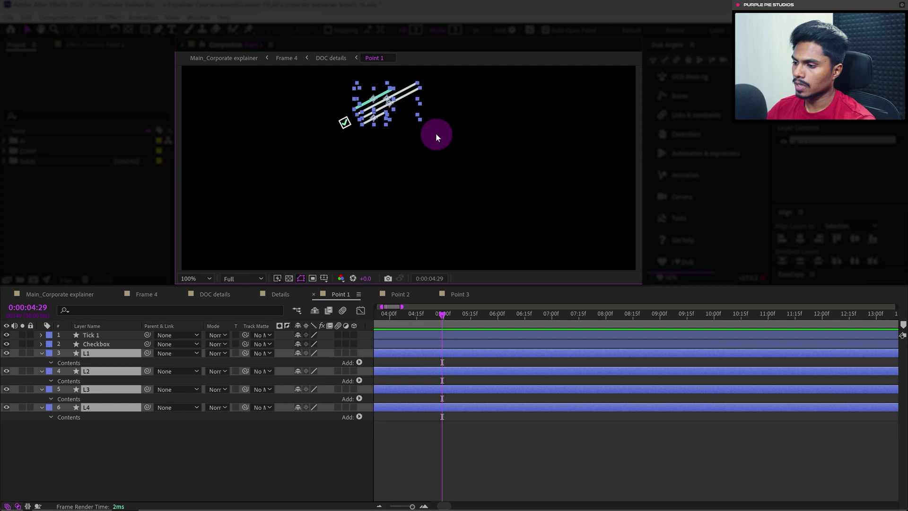
key(alt+bracketleft)
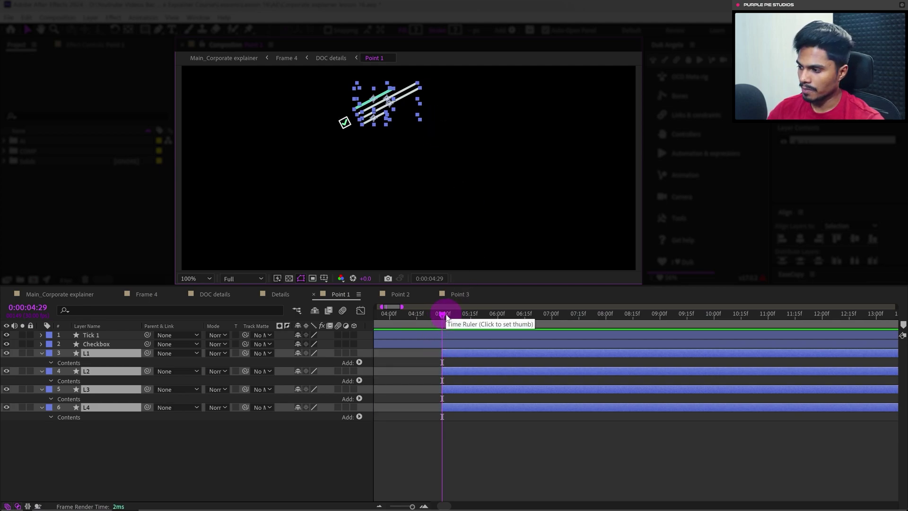
key(ctrl+v)
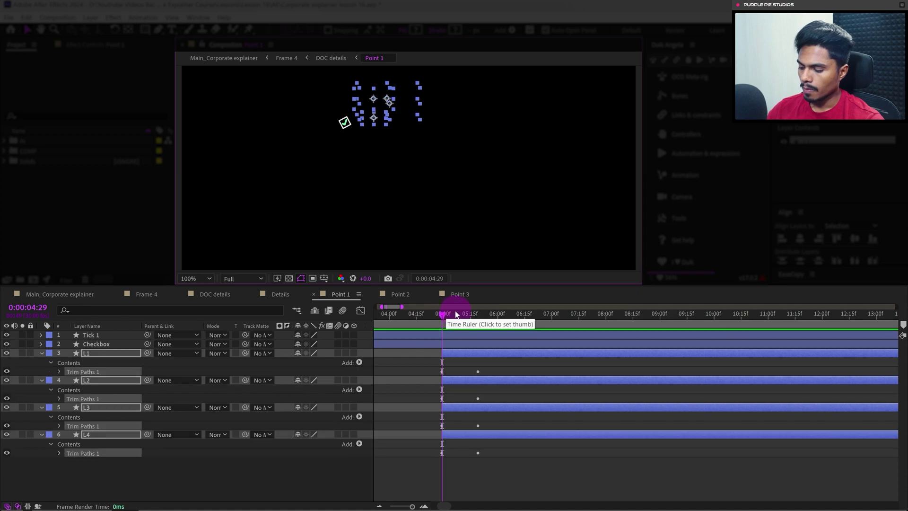
key(u)
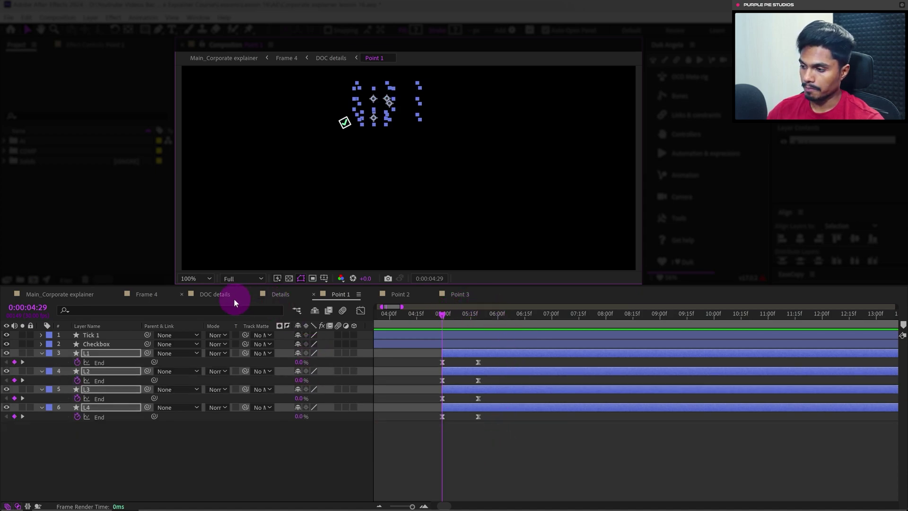
click(215, 296)
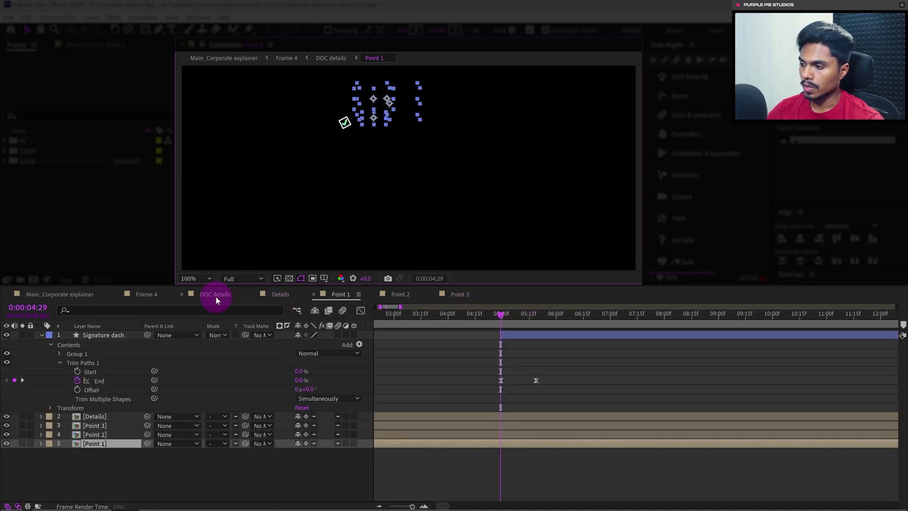
In Point 2, move L1–L4 to start at the playhead and show their End keyframes
click(98, 433)
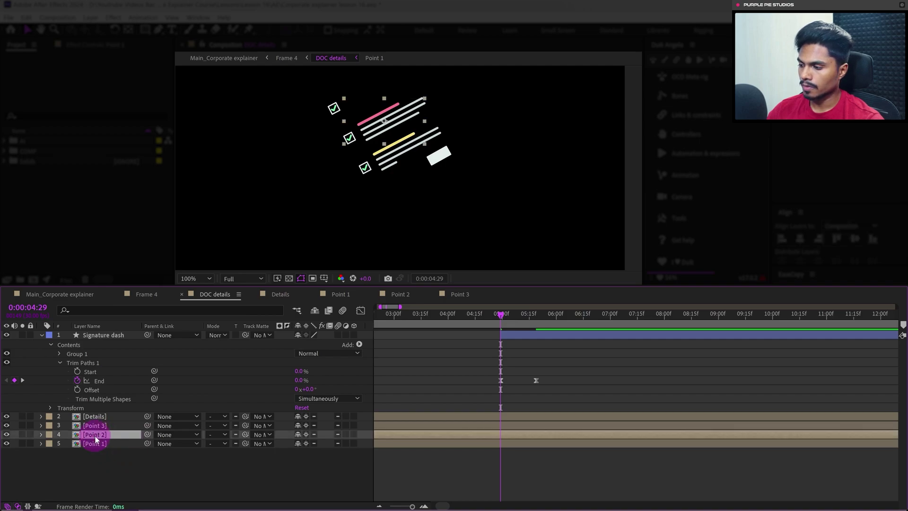
double_click(95, 436)
drag(399, 90, 443, 171)
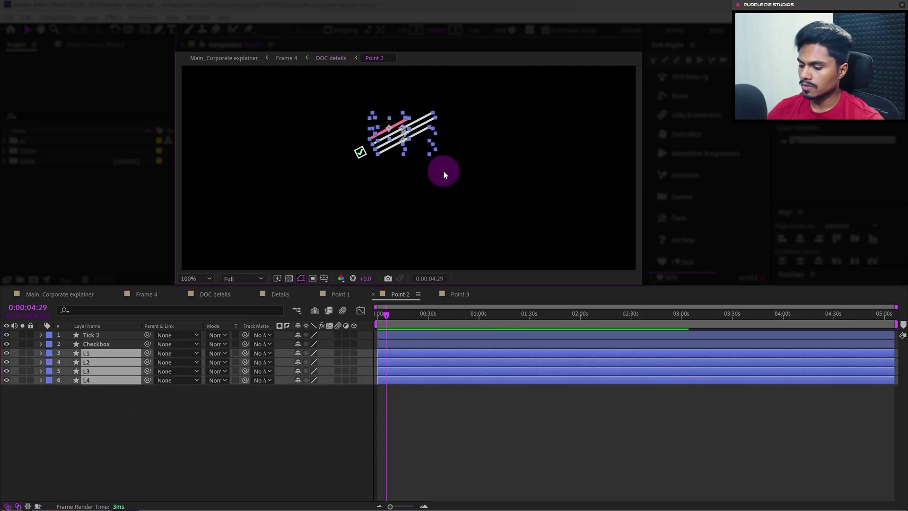
key(bracketleft)
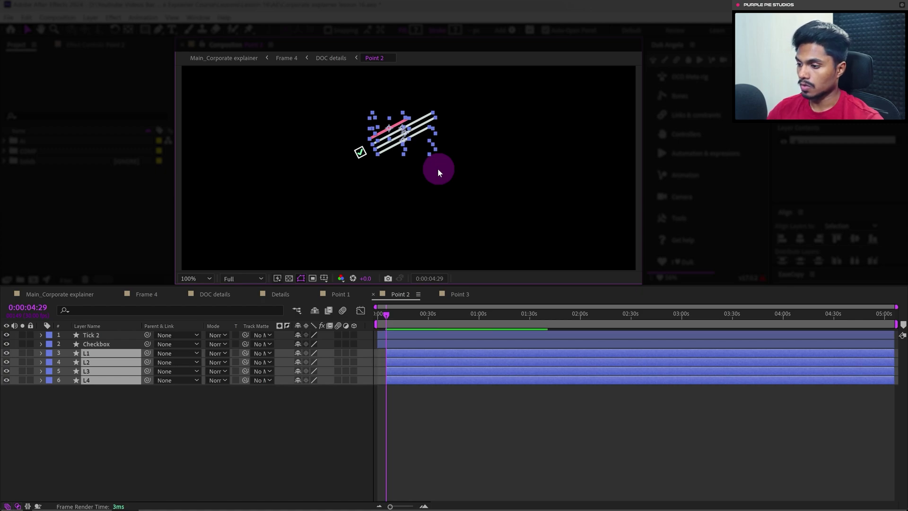
key(u)
scroll(466, 437, up, 5)
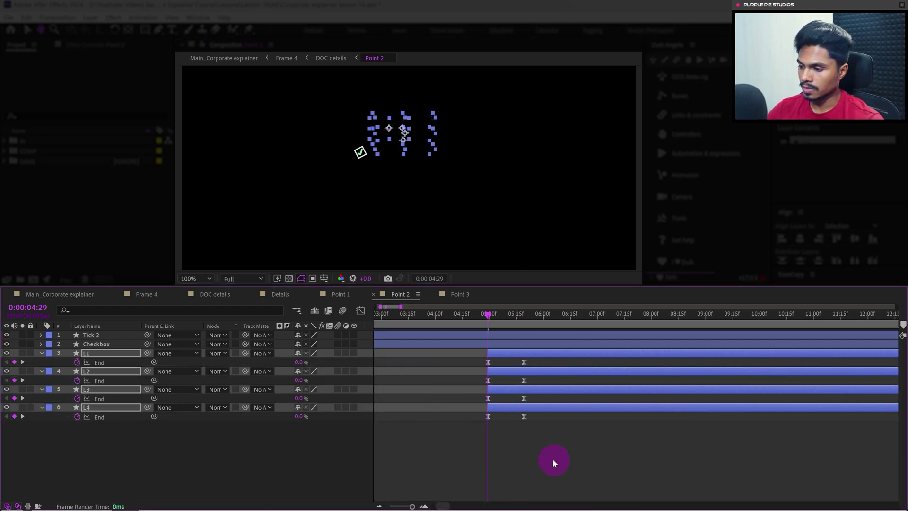
click(208, 296)
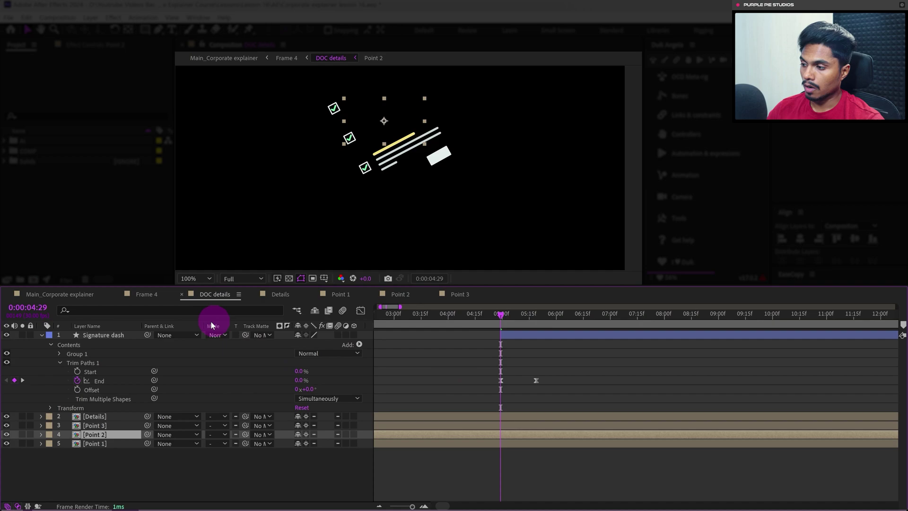
In Point 3, trim L1–L4 to the playhead, paste End keyframes, and return to DOC details
click(96, 426)
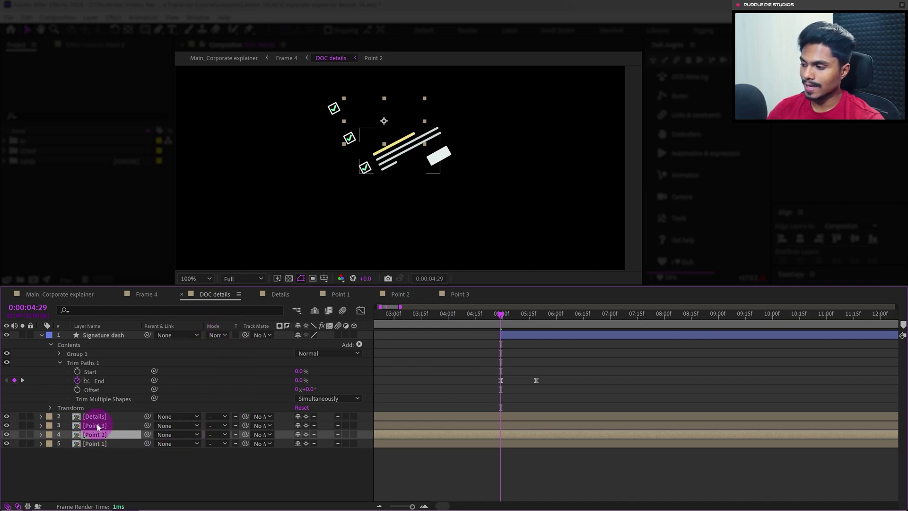
double_click(98, 424)
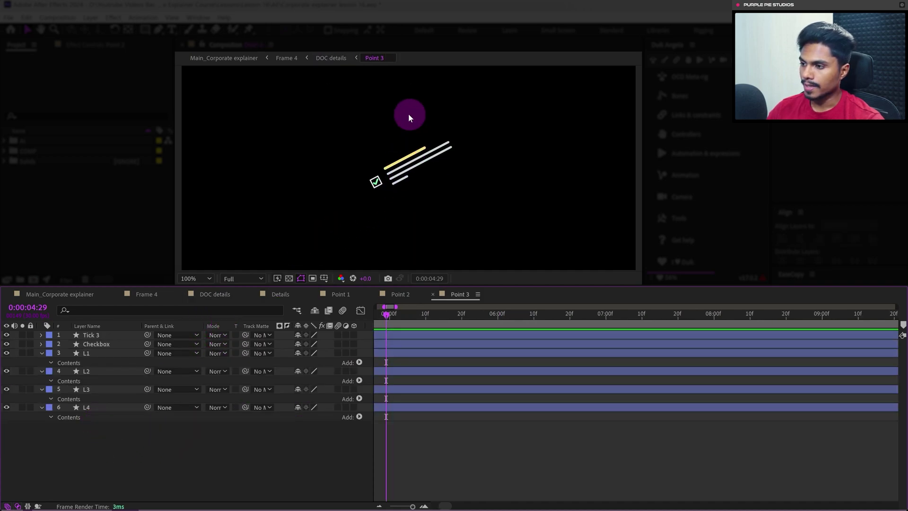
drag(384, 111, 453, 234)
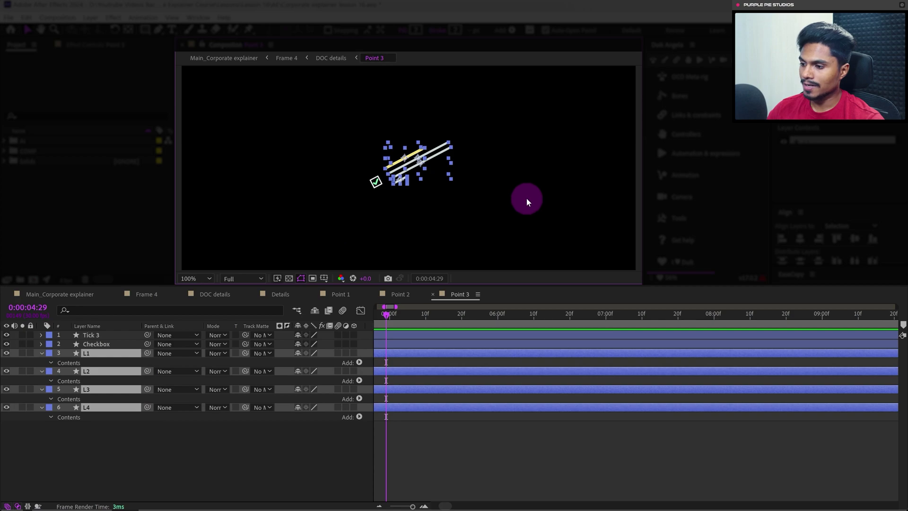
key(alt+bracketleft)
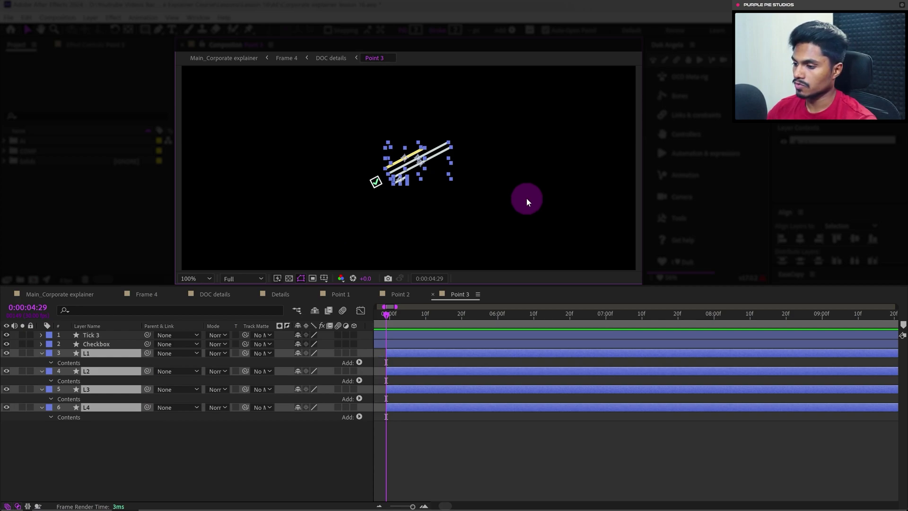
key(ctrl+v)
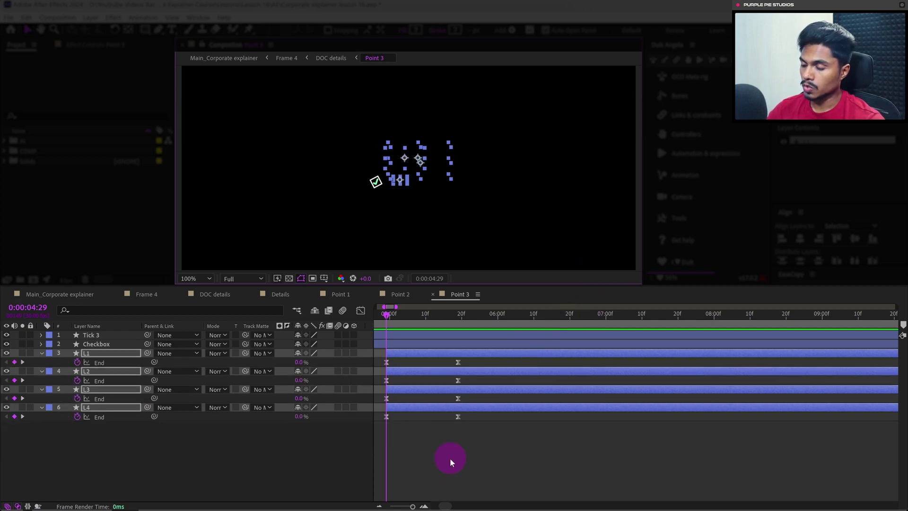
key(shift+Escape)
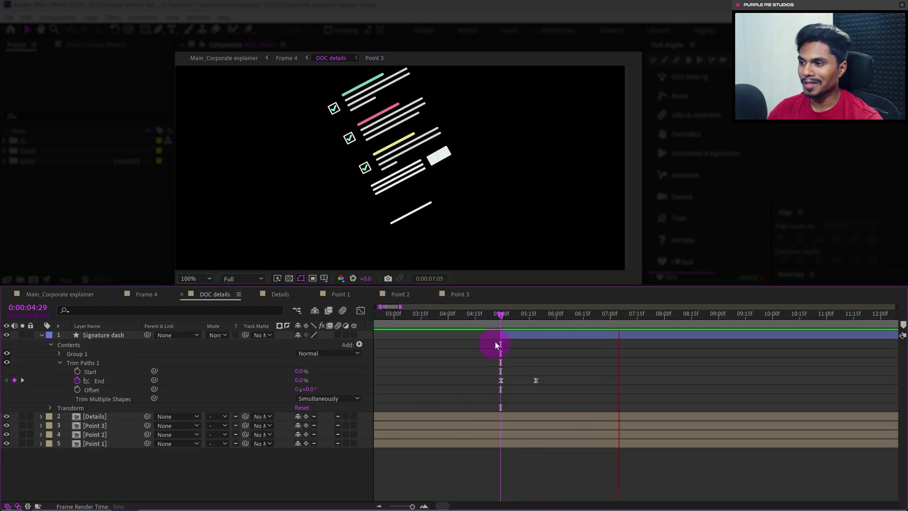
Stop the preview and check the draw-on at 0:00:05:04 and 0:00:05:06
click(501, 315)
drag(503, 316, 509, 315)
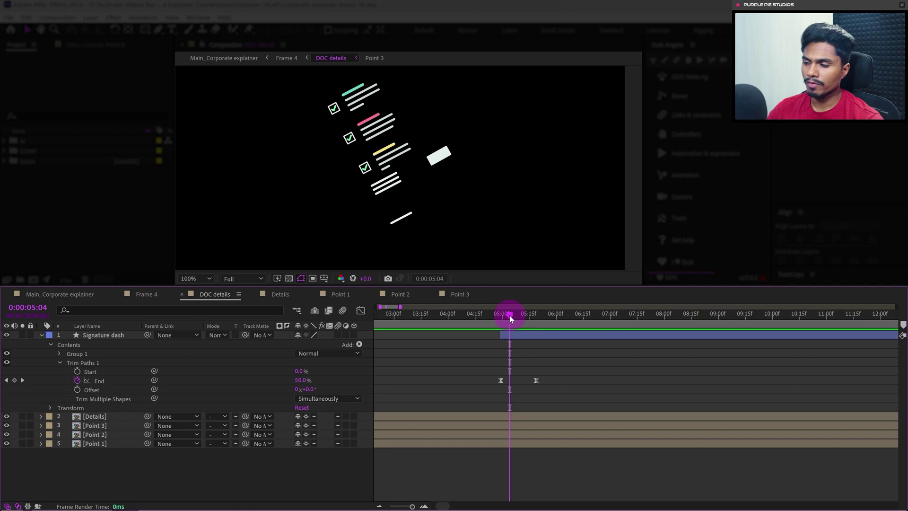
key(Page_Down)
key(Page_Down)
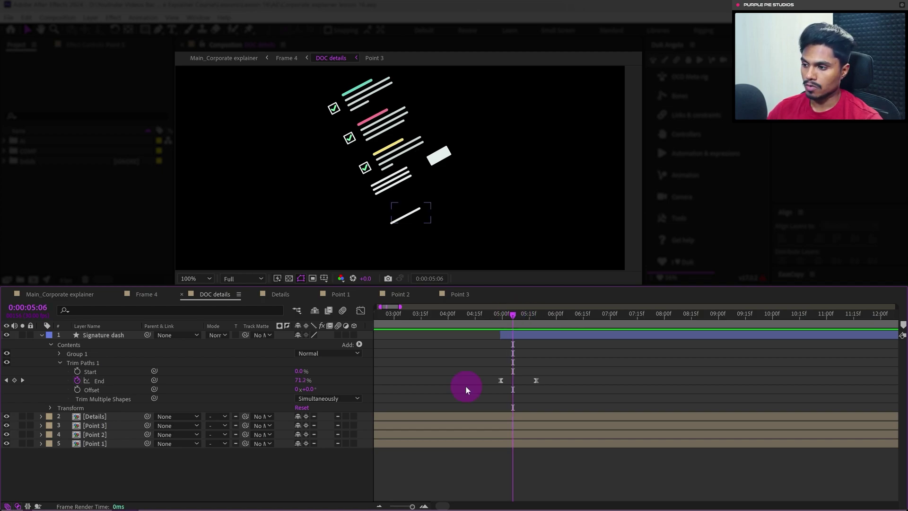
Open the Point 1 precomp and select the Tick 1 and Checkbox layers
click(97, 444)
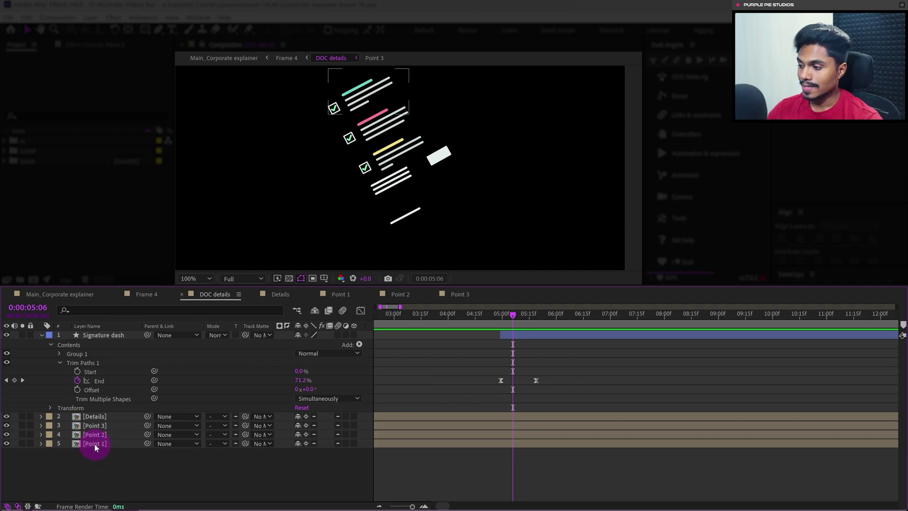
double_click(95, 444)
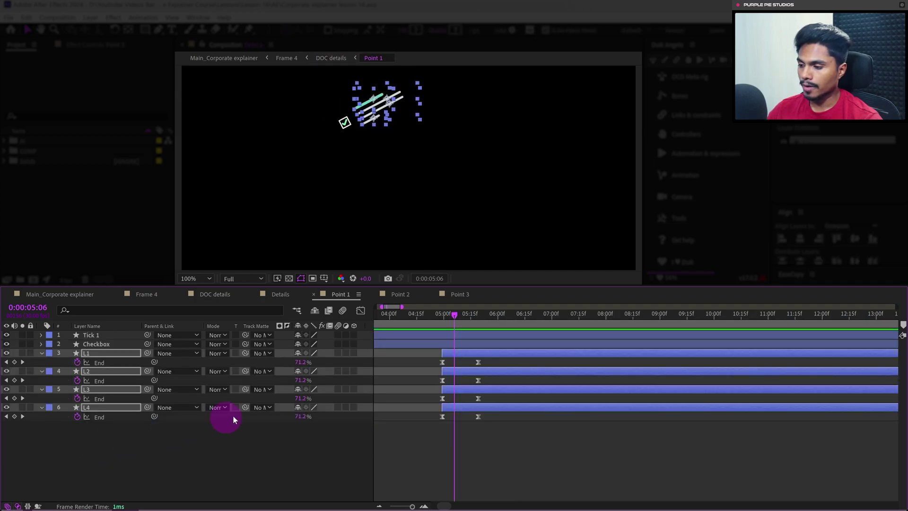
click(438, 329)
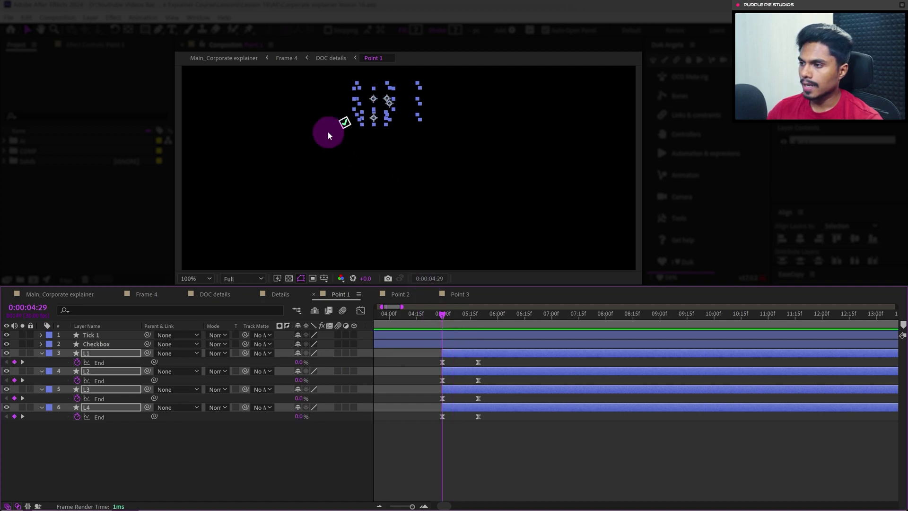
drag(327, 108, 348, 136)
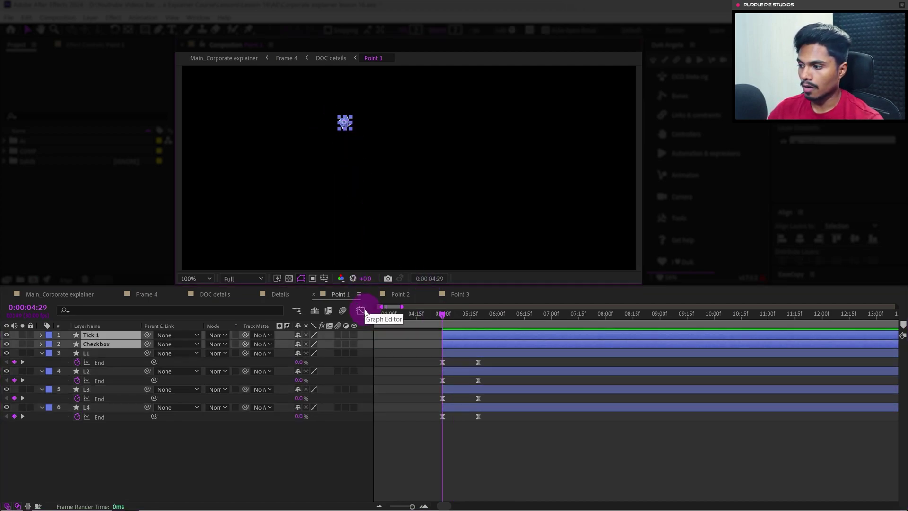
Pre-compose Tick 1 and Checkbox into a new precomp named 'Checkbox' and open it
right_click(124, 344)
click(158, 275)
text(Checkbo)
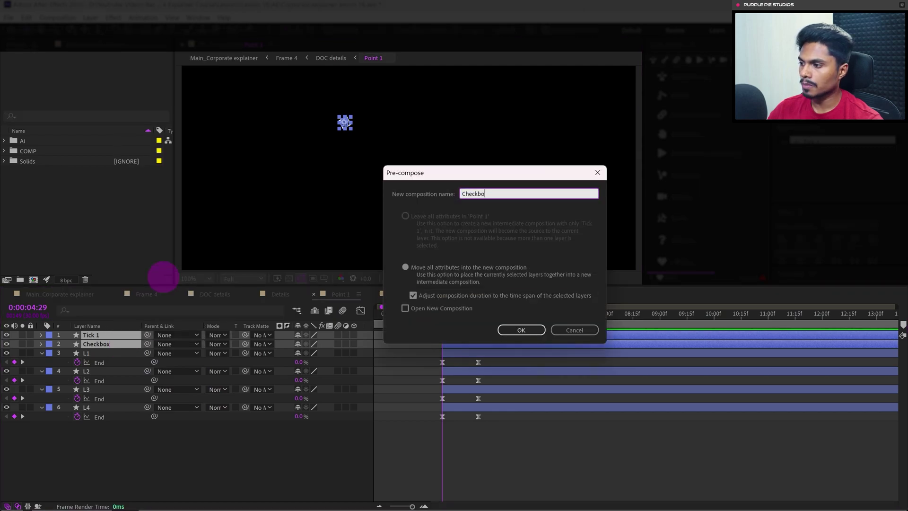
text(x)
key(Return)
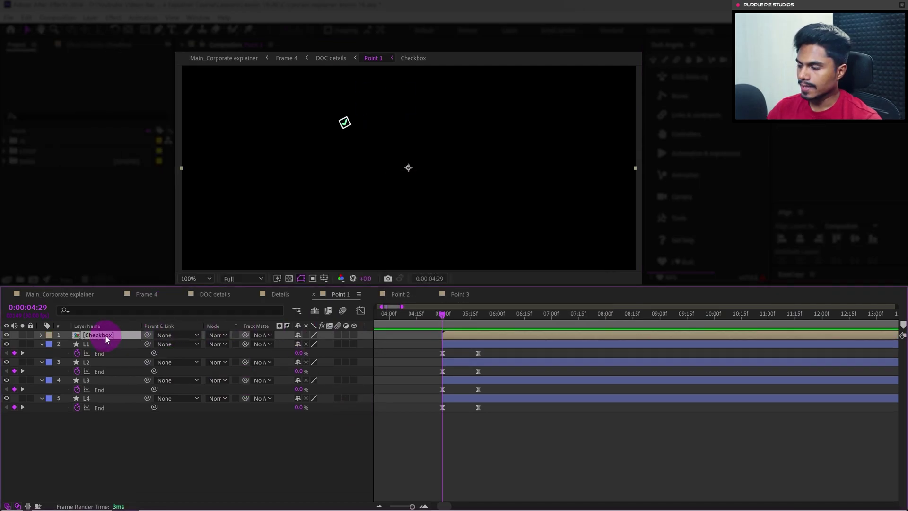
double_click(106, 335)
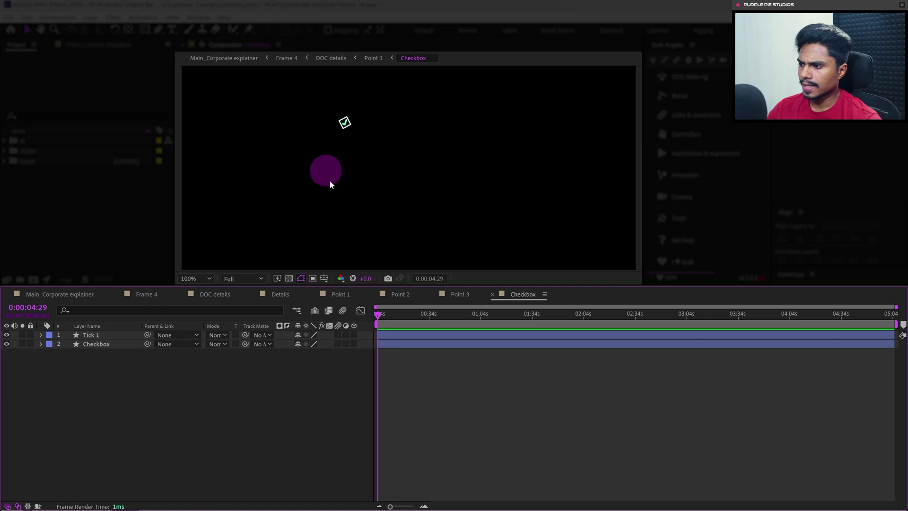
Crop the Checkbox comp to a region of interest drawn around the checkbox
click(313, 279)
drag(331, 110, 357, 136)
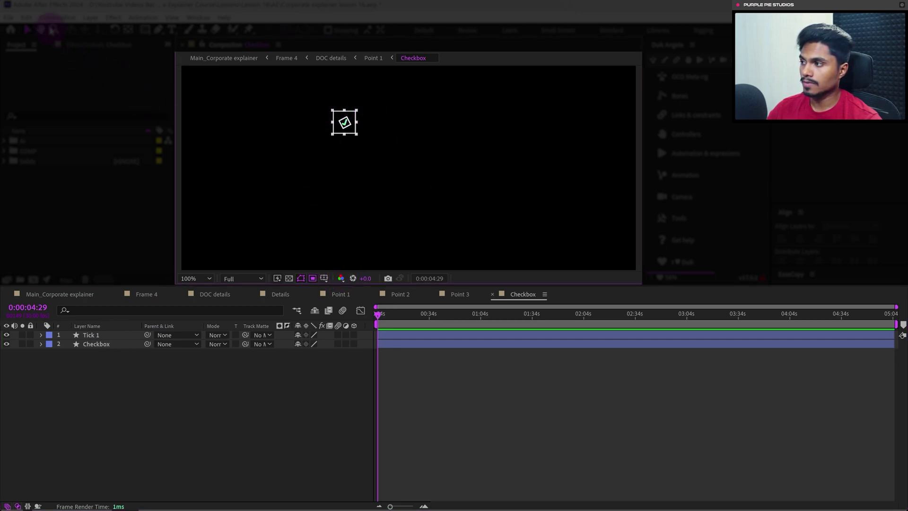
click(51, 18)
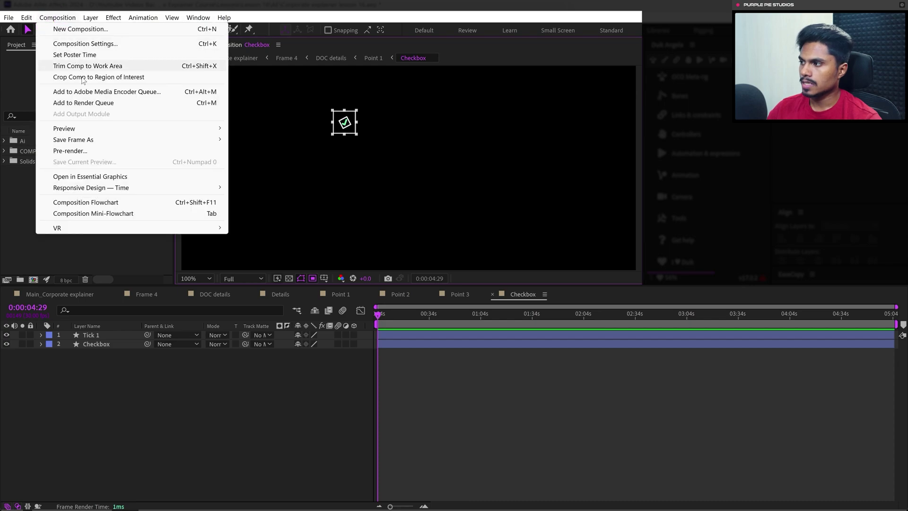
click(84, 78)
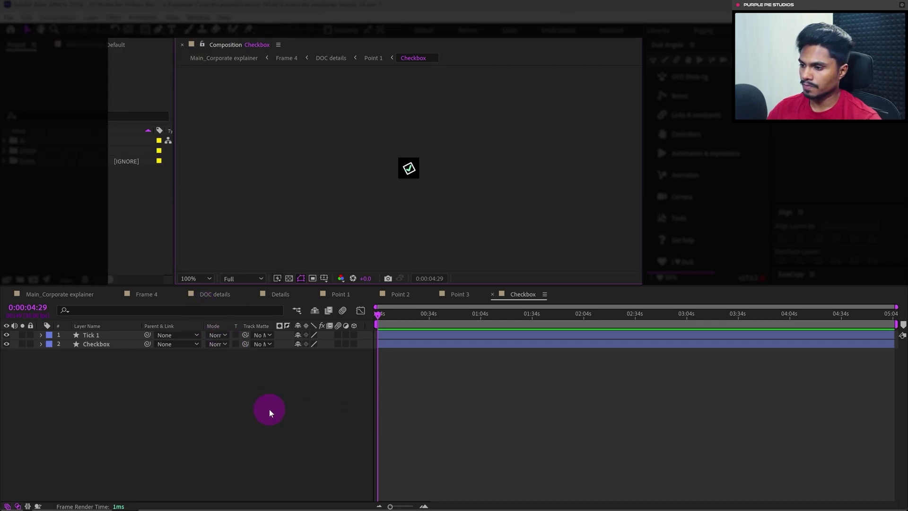
In Point 1 at 5:26, move the checkbox to the start of the lines
click(338, 297)
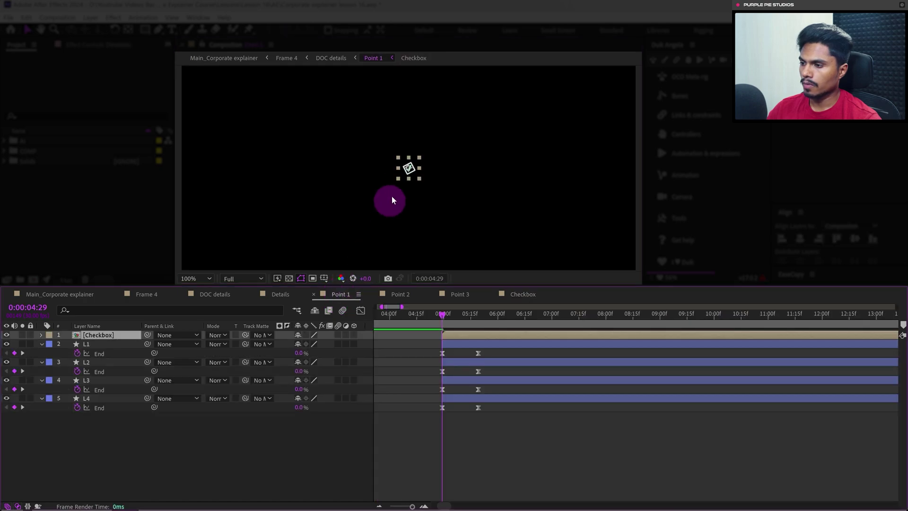
click(490, 320)
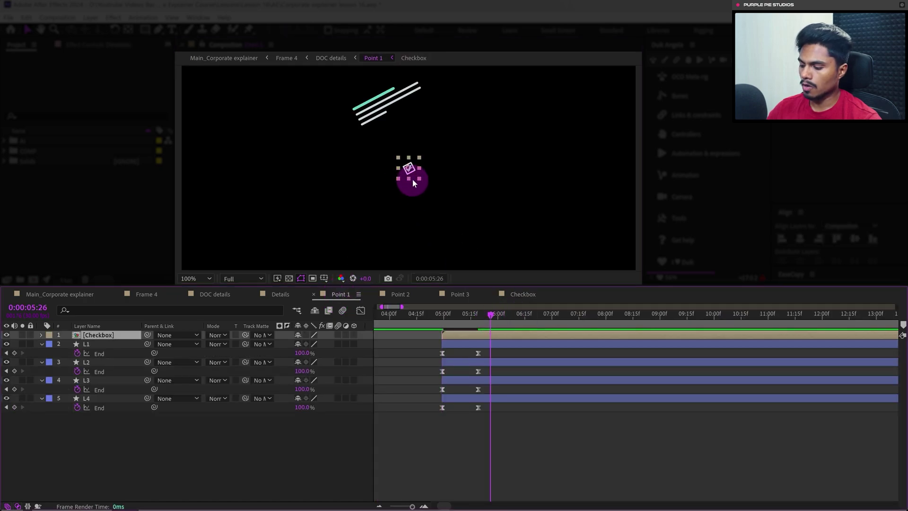
drag(412, 177, 342, 117)
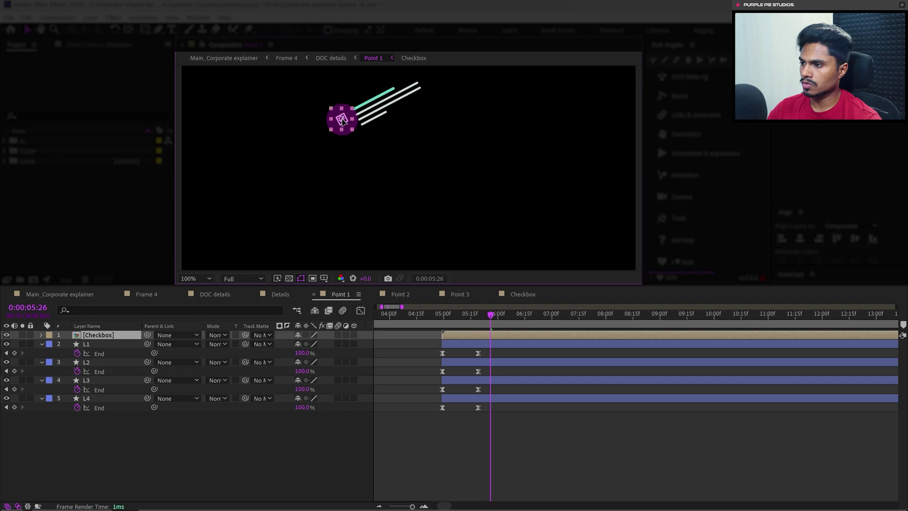
click(210, 295)
click(98, 345)
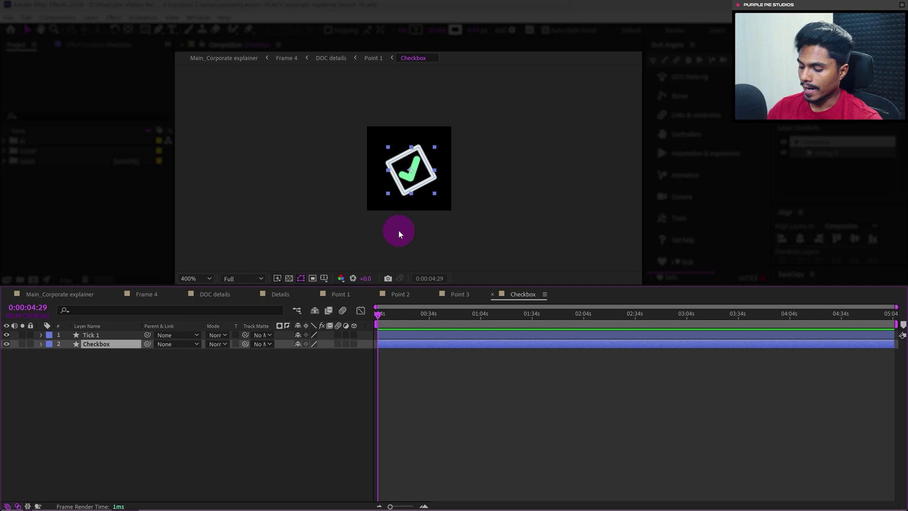
Keyframe the Checkbox Scale at 4:29 (30%) and 5:11
key(s)
click(68, 353)
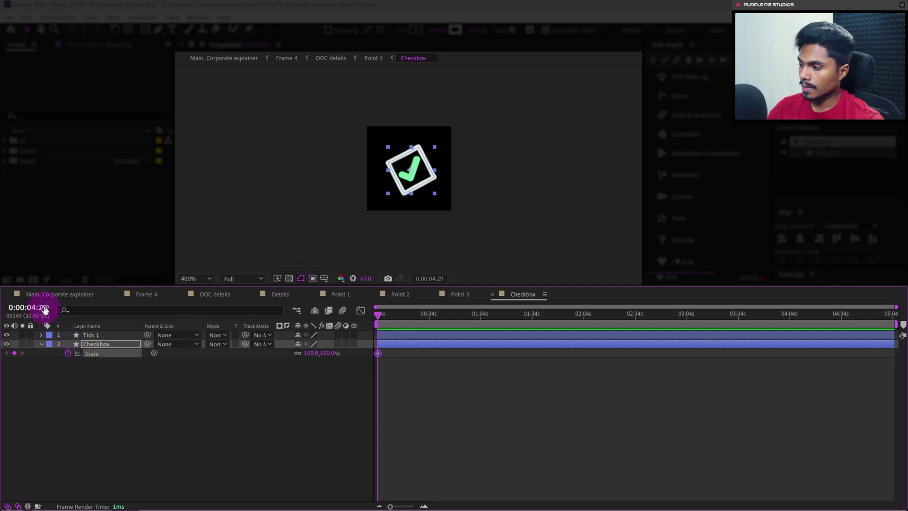
click(113, 403)
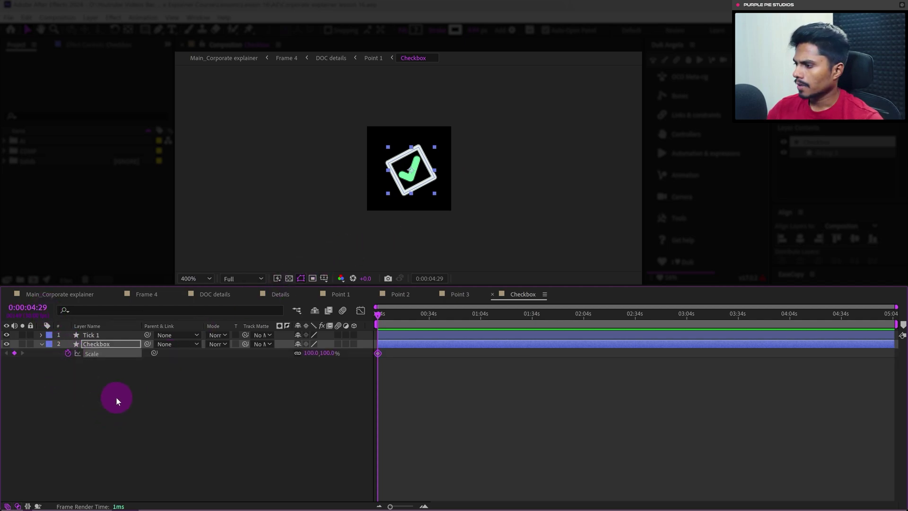
click(27, 307)
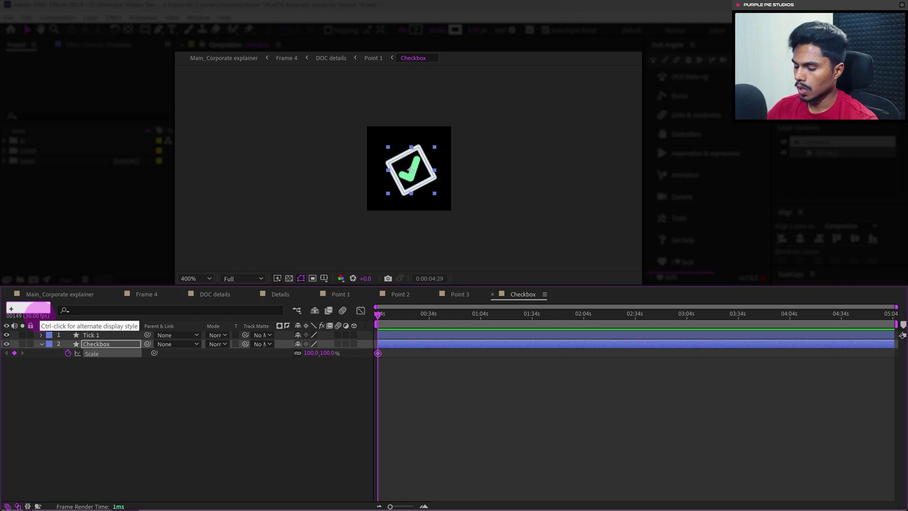
text(+12)
click(67, 380)
click(14, 353)
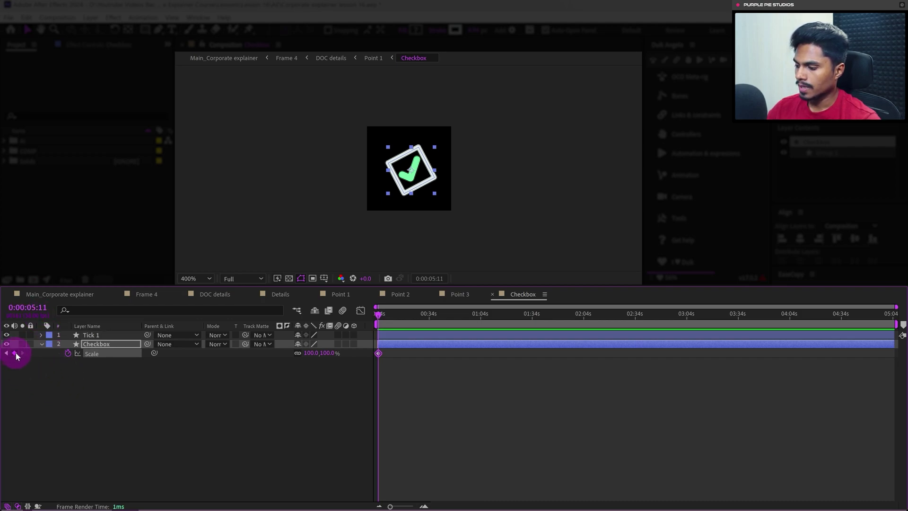
key(j)
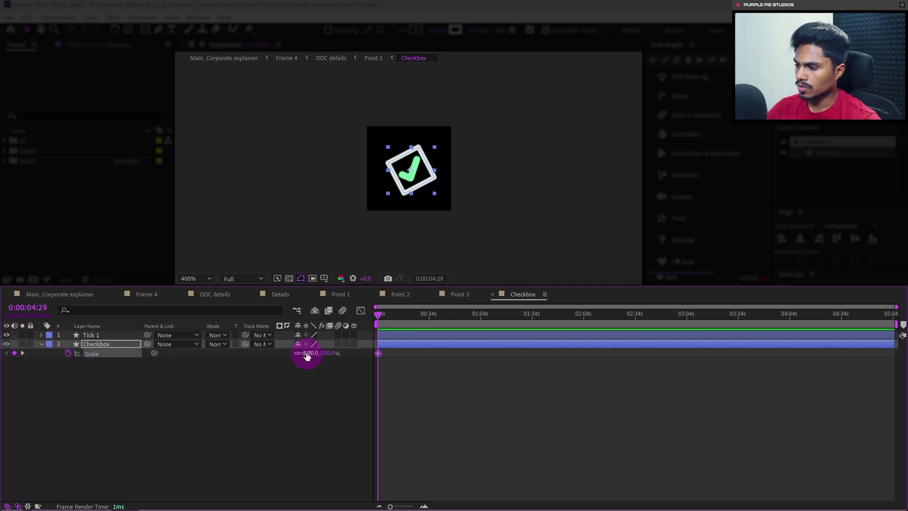
drag(305, 353, 284, 349)
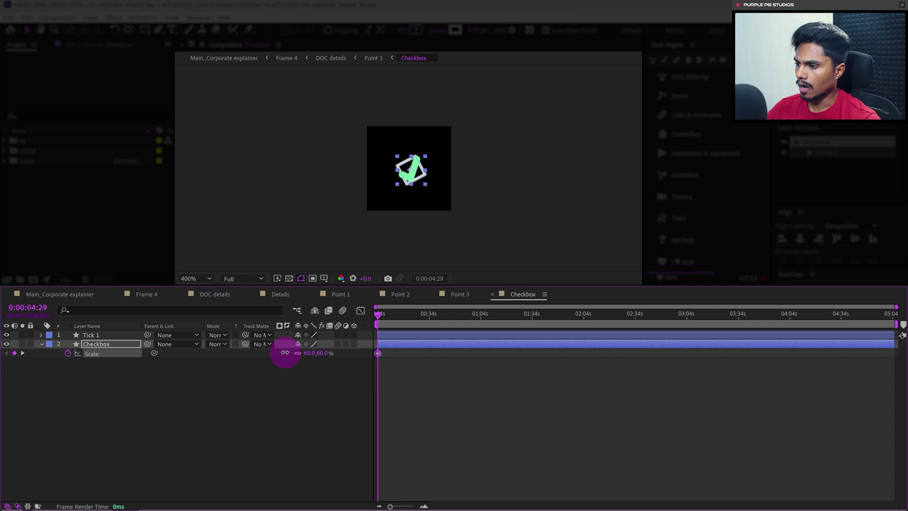
click(312, 352)
text(30)
key(Return)
Add another Scale keyframe at 5:17
scroll(488, 389, up, 5)
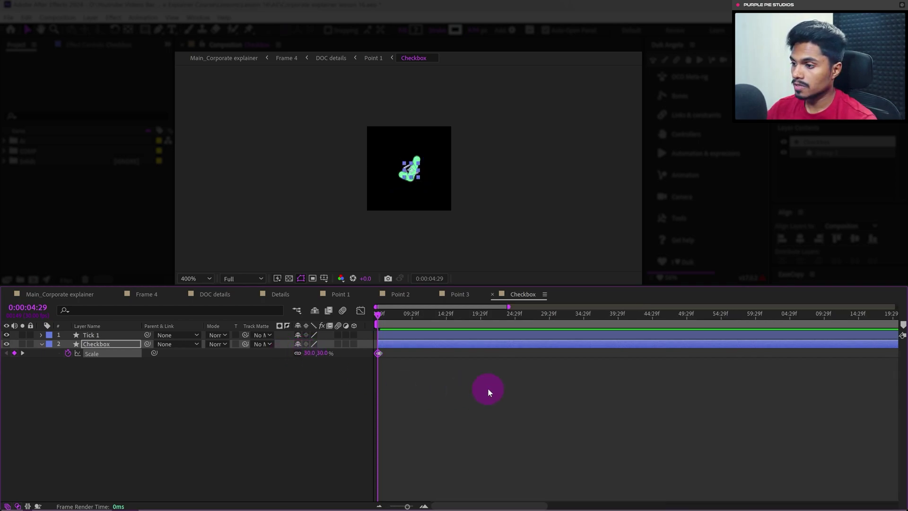
click(463, 382)
key(k)
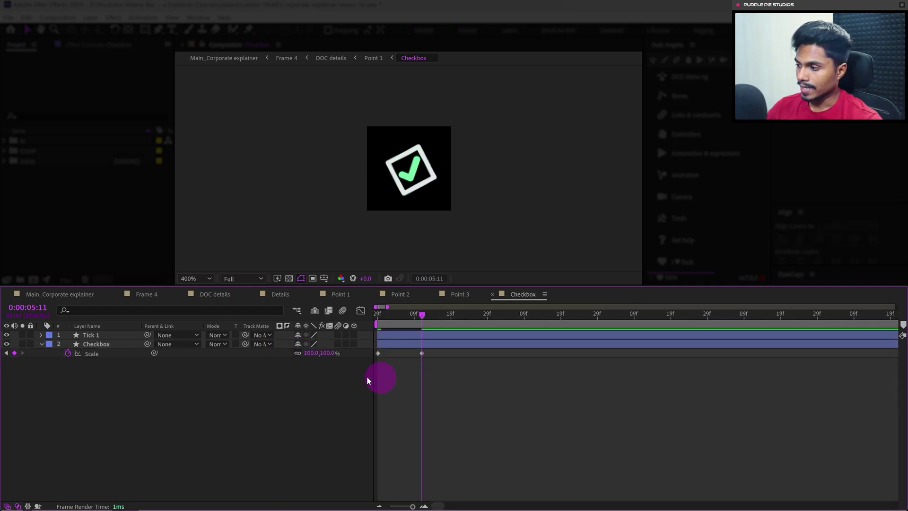
click(29, 307)
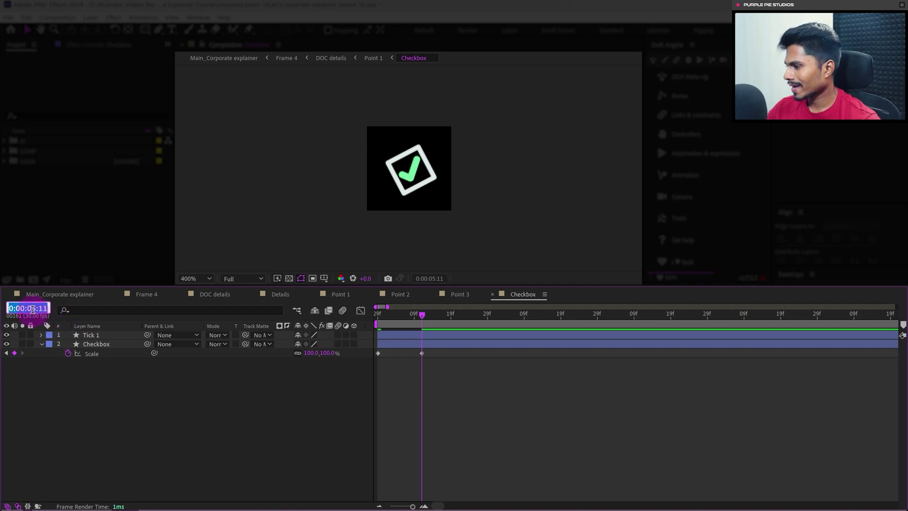
text(517)
key(Return)
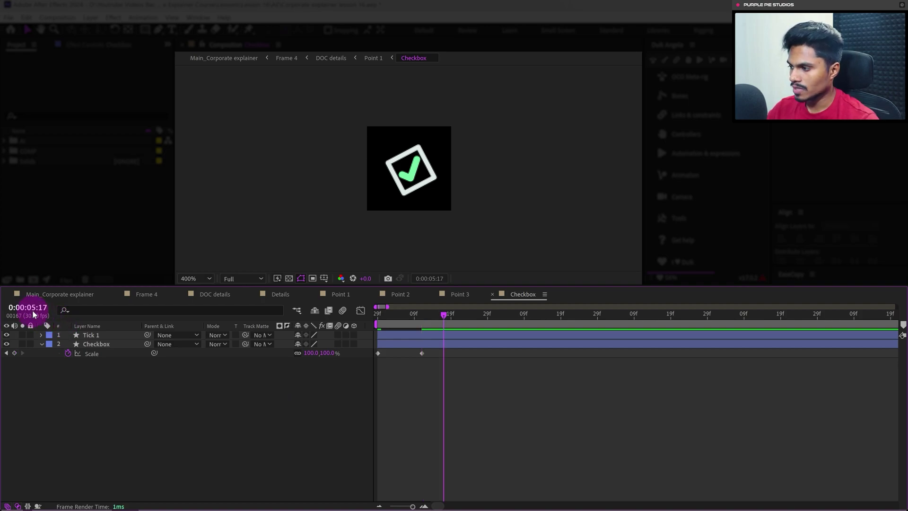
click(15, 353)
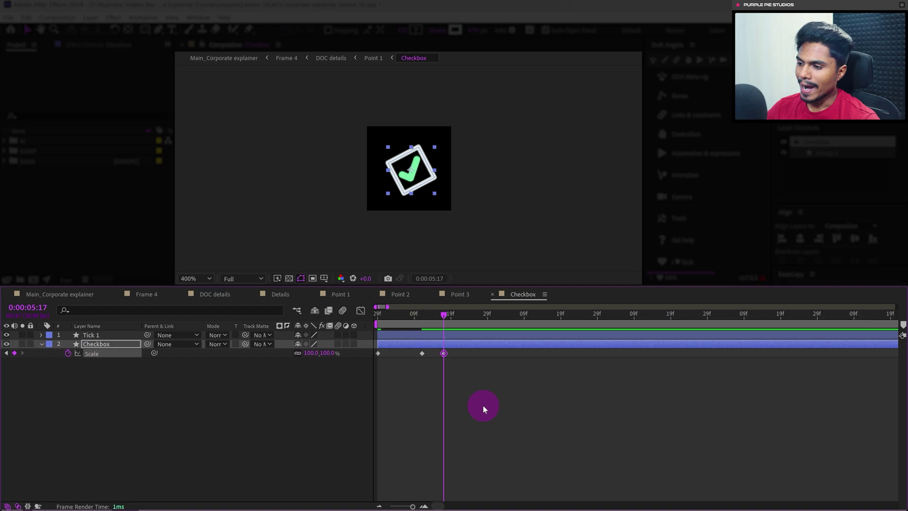
Set the Scale to 102% at 5:11 and 100% at 5:17
key(j)
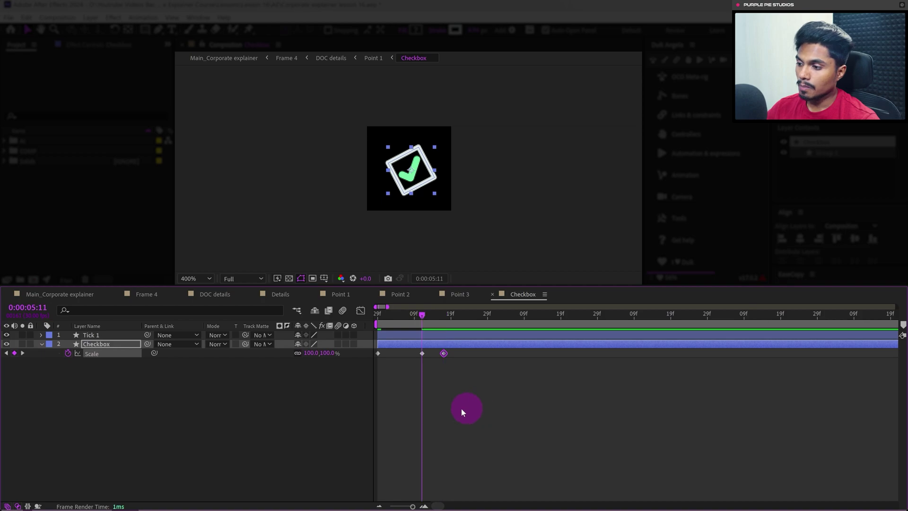
click(312, 353)
text(102)
key(Return)
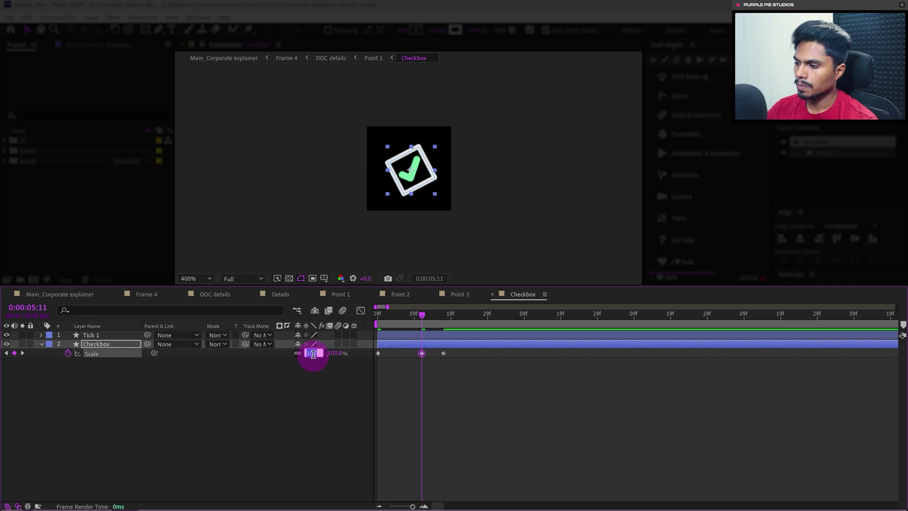
text(100)
key(Return)
click(344, 394)
key(k)
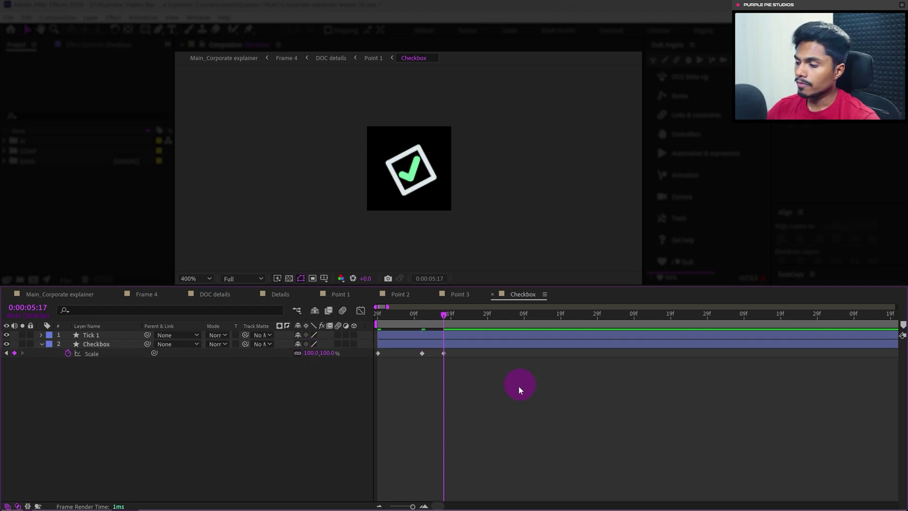
Add a Scale keyframe four frames later and lower the 5:17 keyframe to 99.4%
click(11, 308)
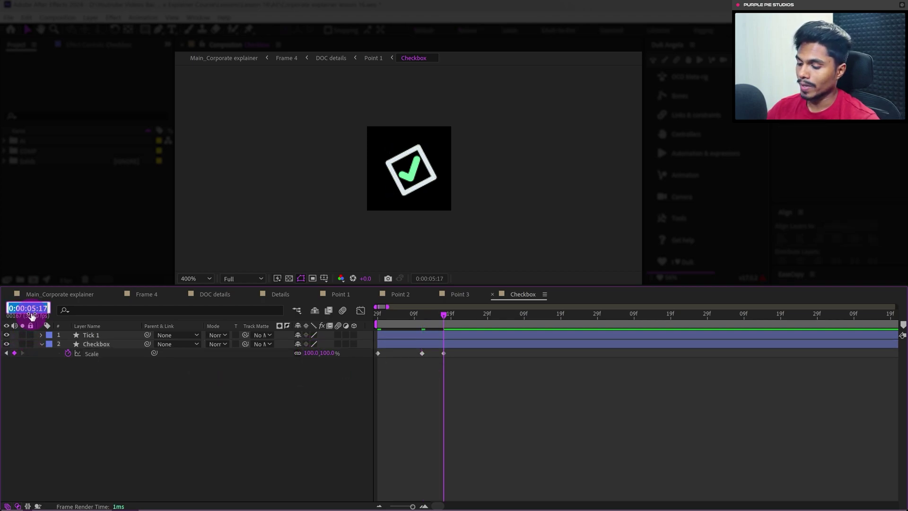
text(+4)
key(Return)
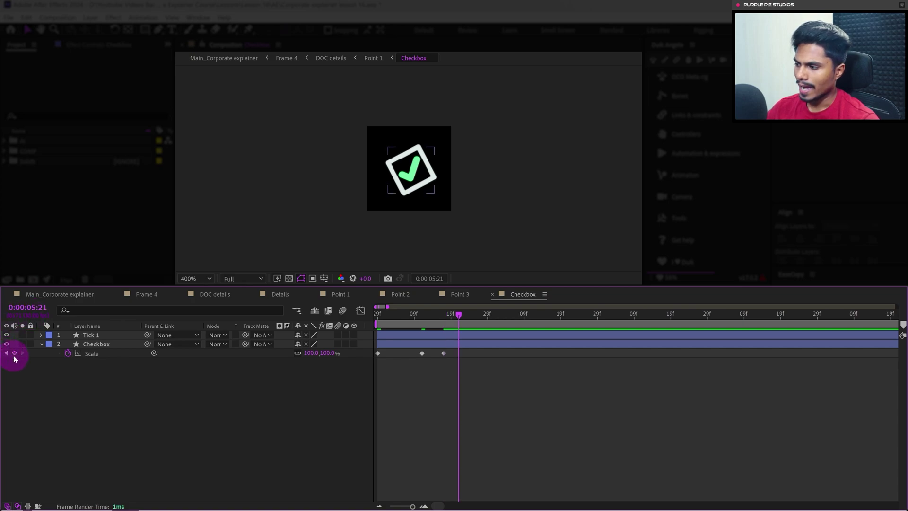
click(14, 353)
key(j)
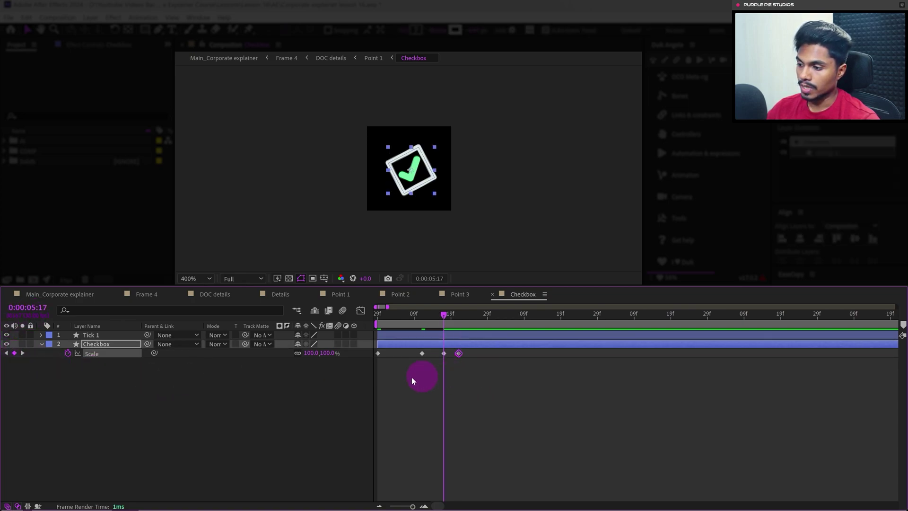
click(313, 358)
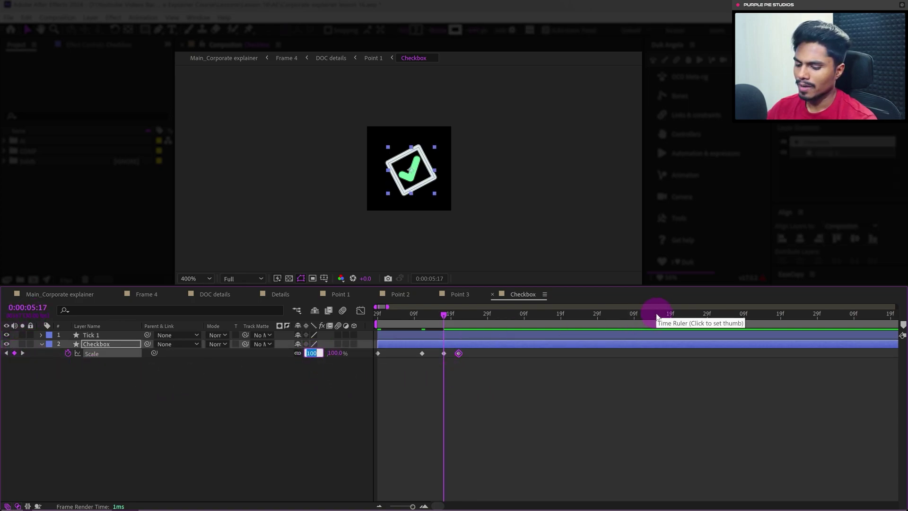
click(356, 367)
text(-0.6)
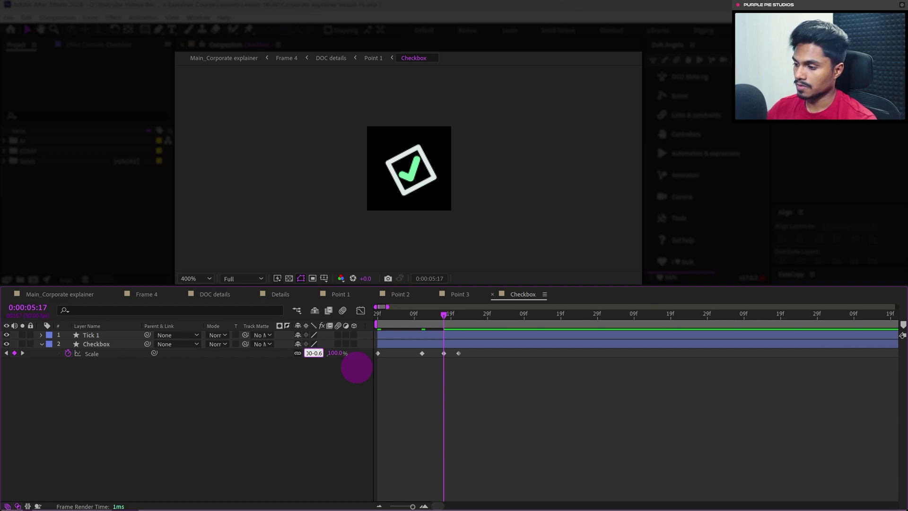
key(Return)
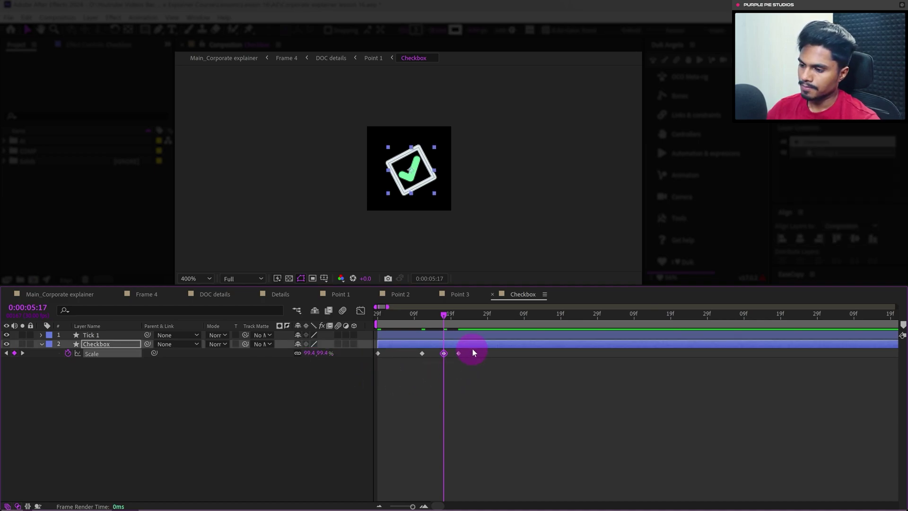
Easy-ease all four Scale keyframes, adjust them in the speed graph, and preview from the start
drag(472, 353, 373, 360)
key(F9)
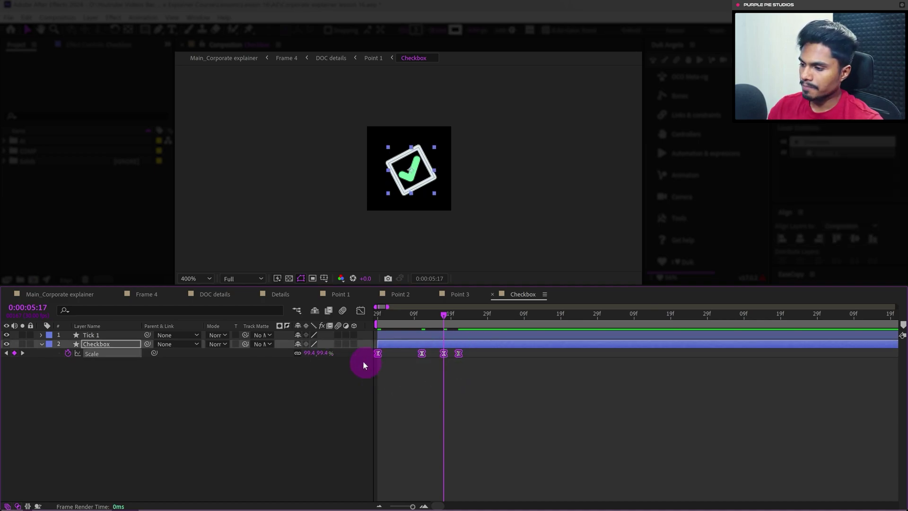
click(360, 311)
drag(467, 446, 380, 464)
key(shift+F3)
drag(388, 321, 339, 330)
click(419, 401)
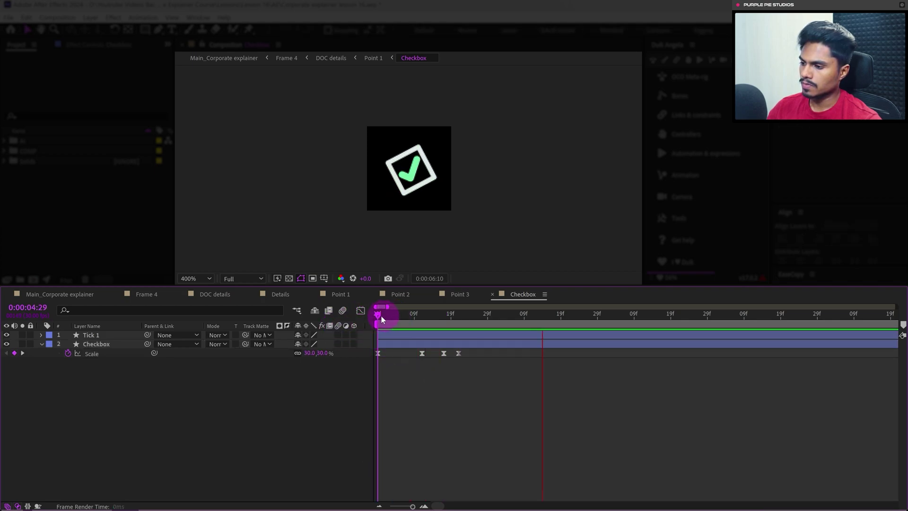
click(355, 317)
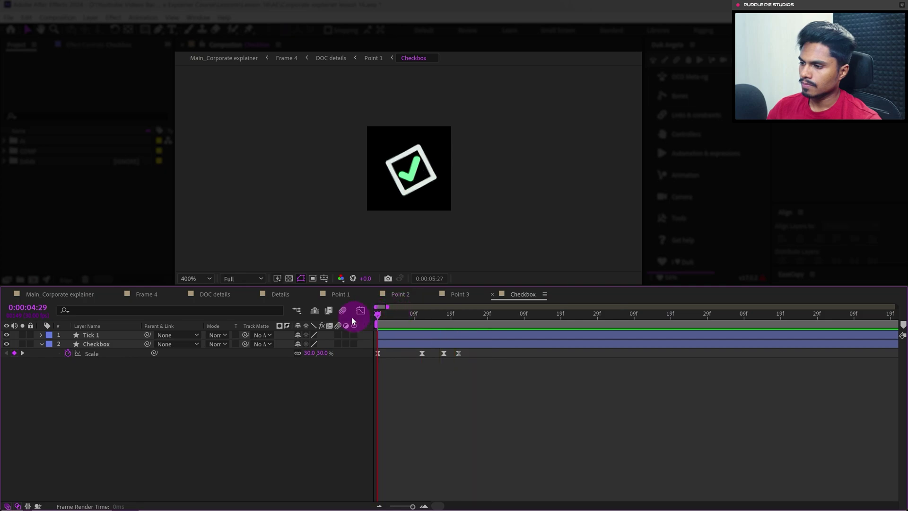
Stop the preview, select Tick 1, and inspect L1's Trim Paths settings in Point 3
click(175, 413)
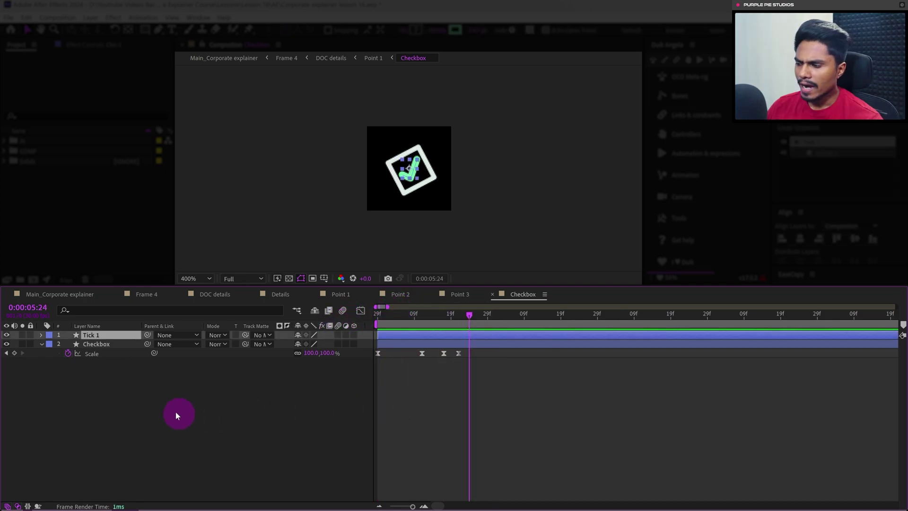
click(109, 335)
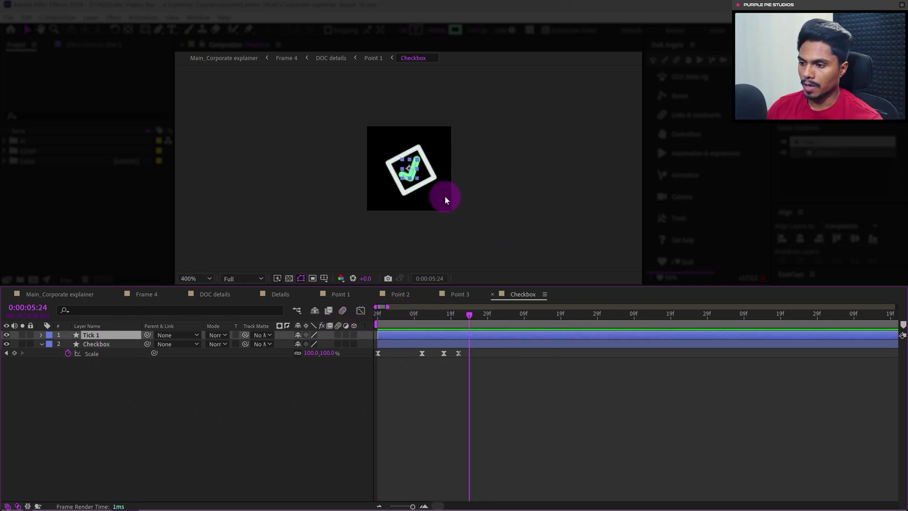
click(457, 295)
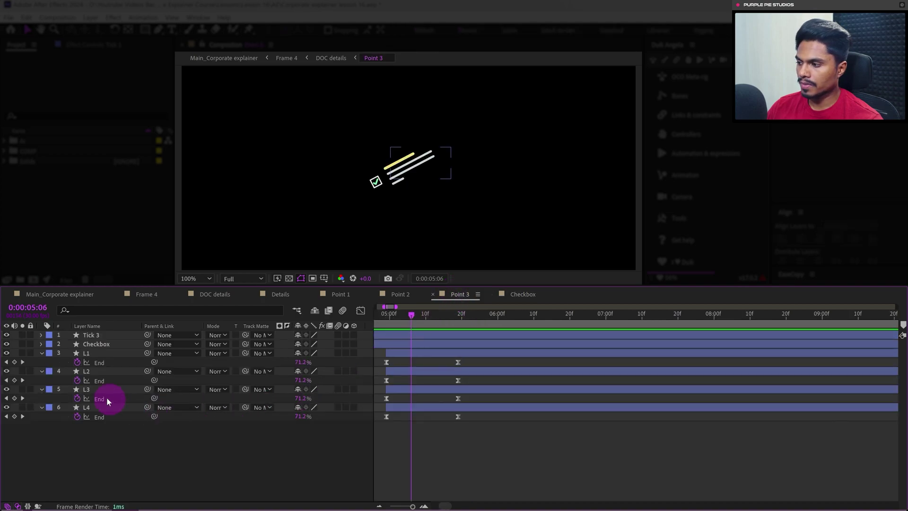
click(41, 356)
click(42, 356)
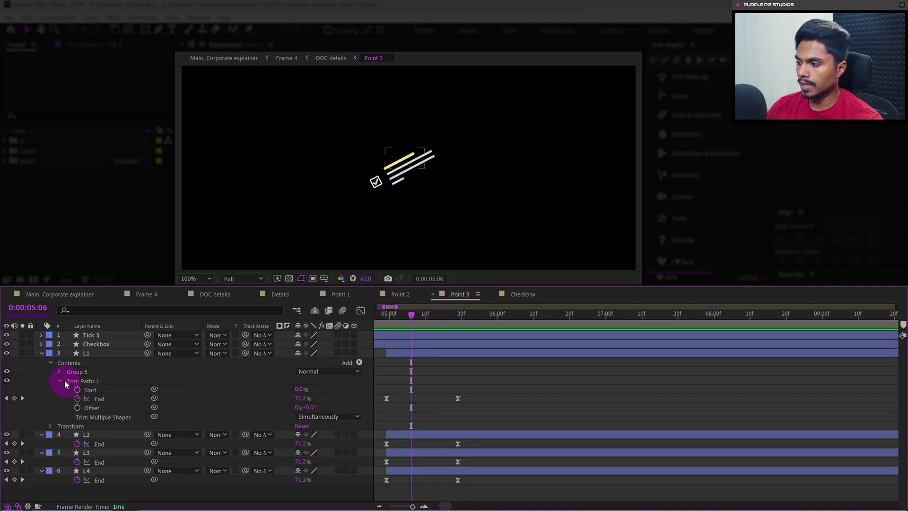
click(82, 381)
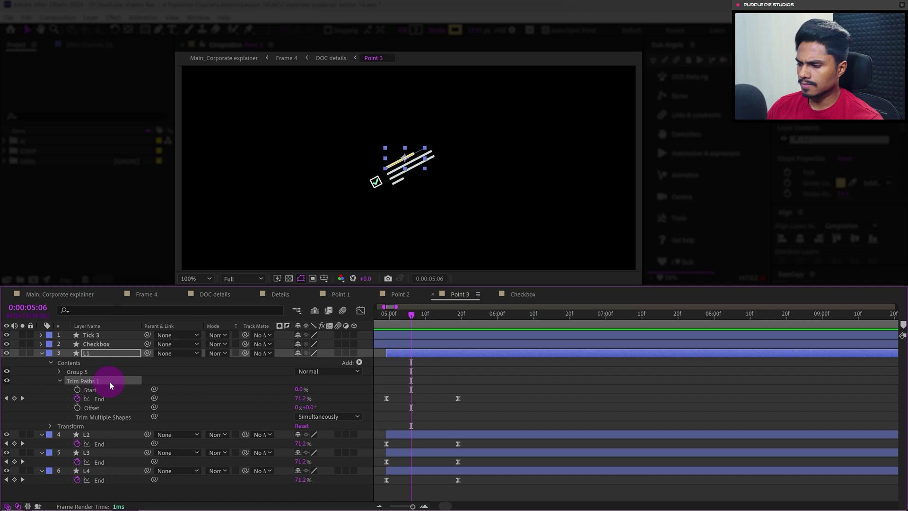
Shift Tick 1's End draw-on later so it starts at 0:00:05:05, after the checkbox pops
click(512, 293)
drag(409, 320, 360, 327)
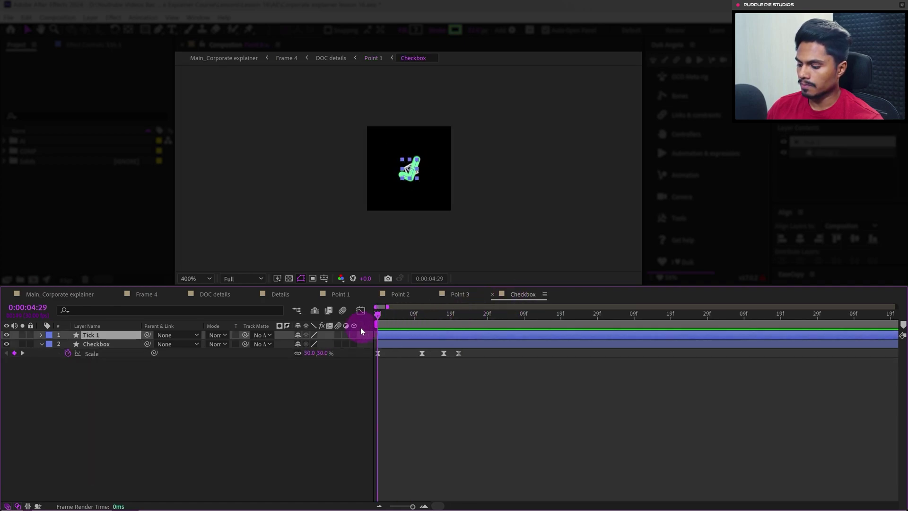
key(F2)
key(u)
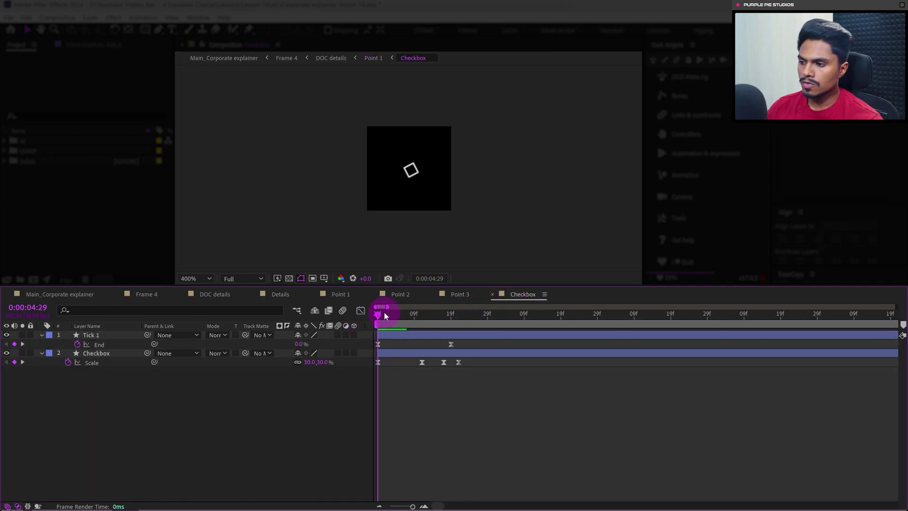
mouse_move(381, 315)
mouse_down()
mouse_move(399, 313)
mouse_move(409, 336)
mouse_up()
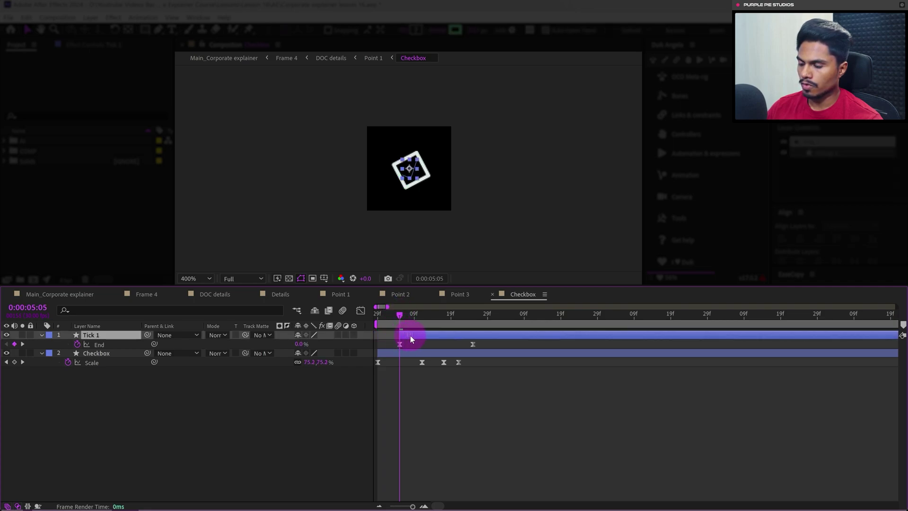
key(Home)
click(407, 422)
key(space)
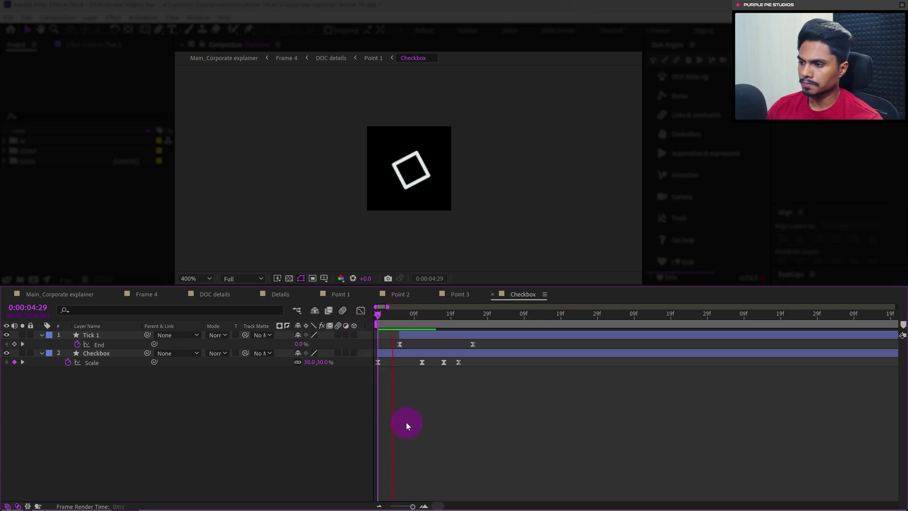
Parent Tick 1 to the Checkbox layer and preview the pop followed by the tick
click(107, 335)
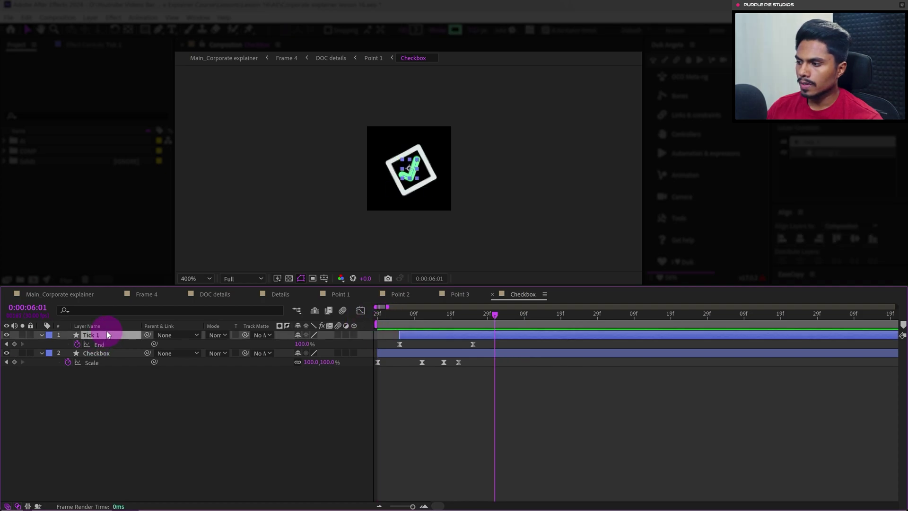
drag(147, 338, 115, 356)
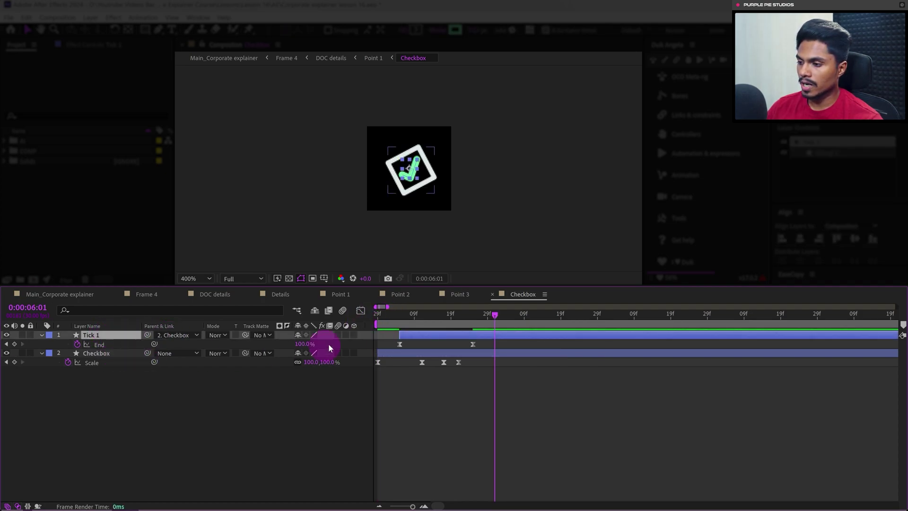
click(411, 421)
key(space)
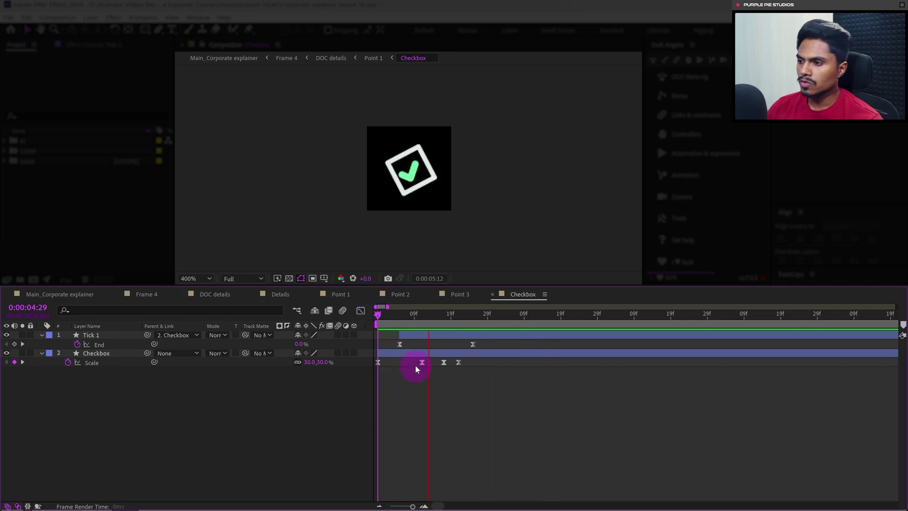
click(502, 318)
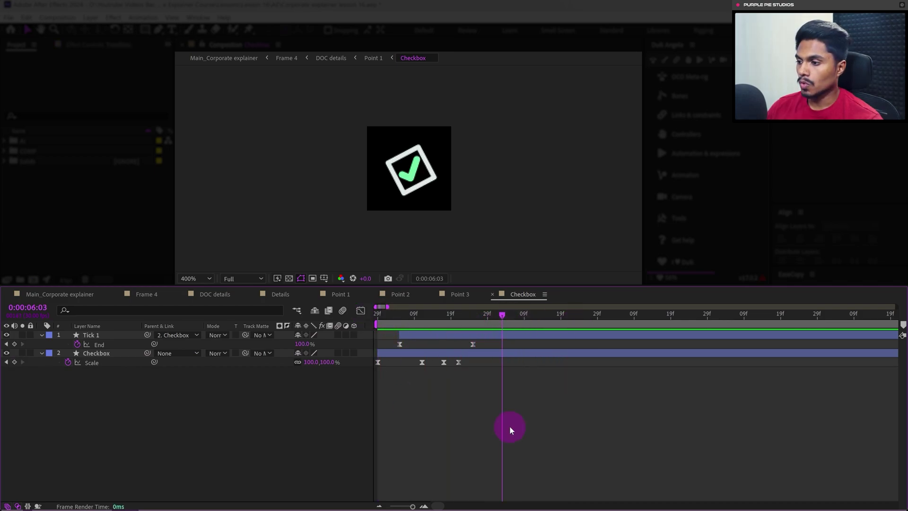
In Point 2, paste the [Checkbox] precomp beside the lines and delete the old Tick 2 and Checkbox layers
click(338, 294)
click(402, 293)
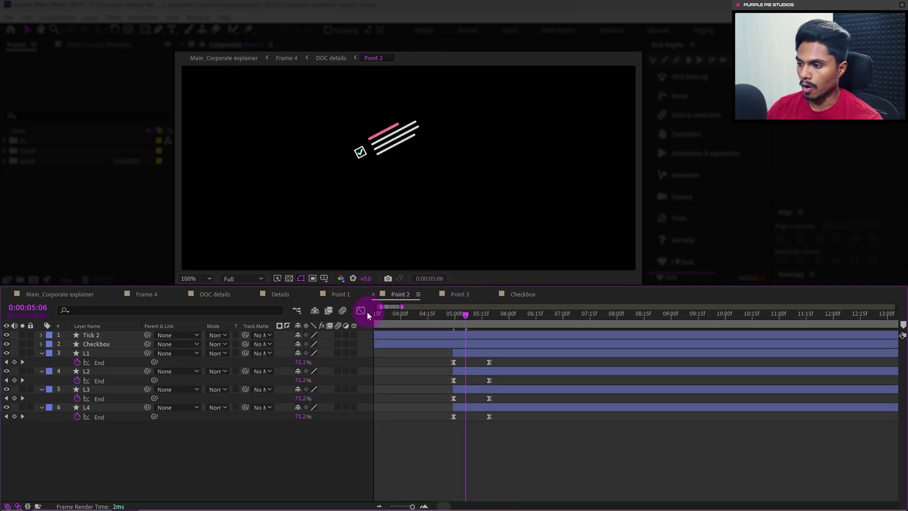
click(335, 292)
click(115, 338)
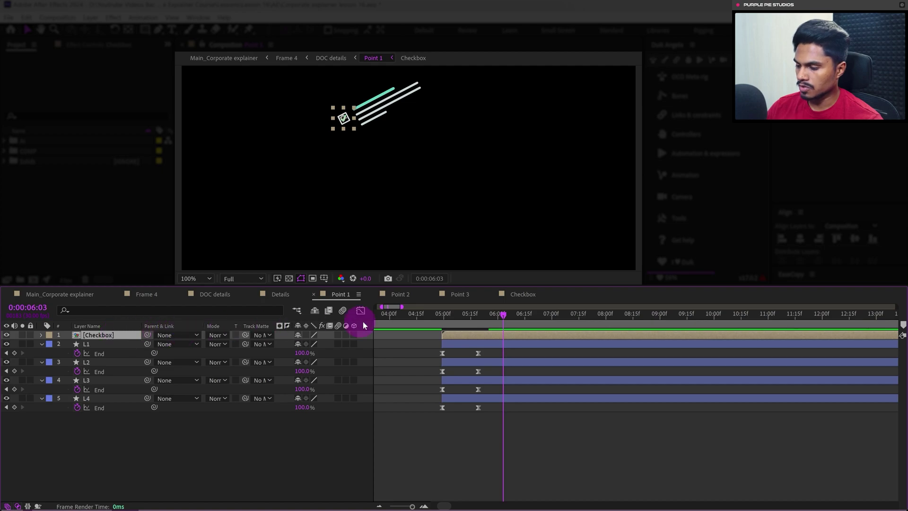
click(403, 295)
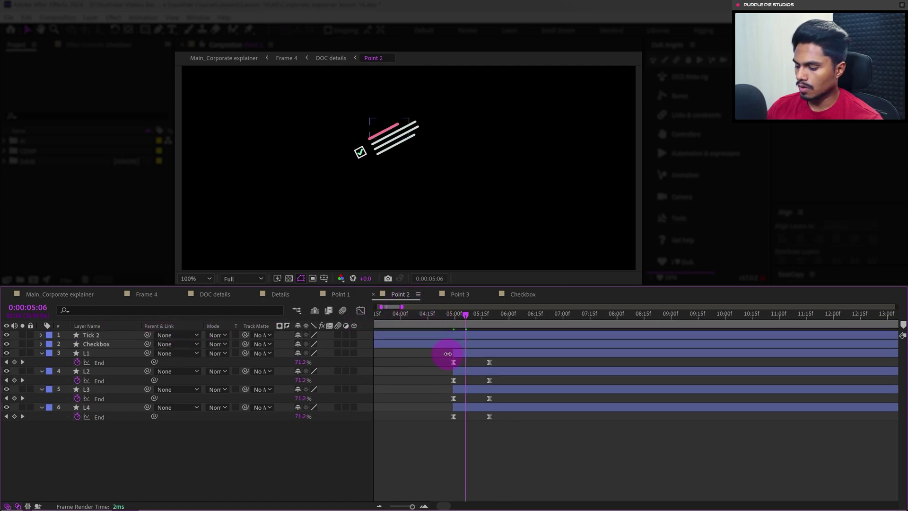
key(ctrl+v)
drag(345, 119, 358, 147)
scroll(290, 146, up, 4)
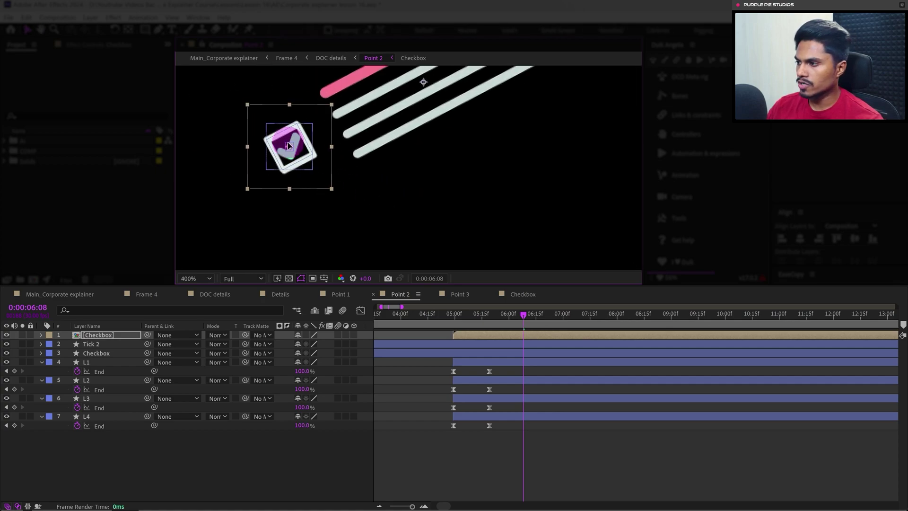
click(90, 344)
shift+click(96, 354)
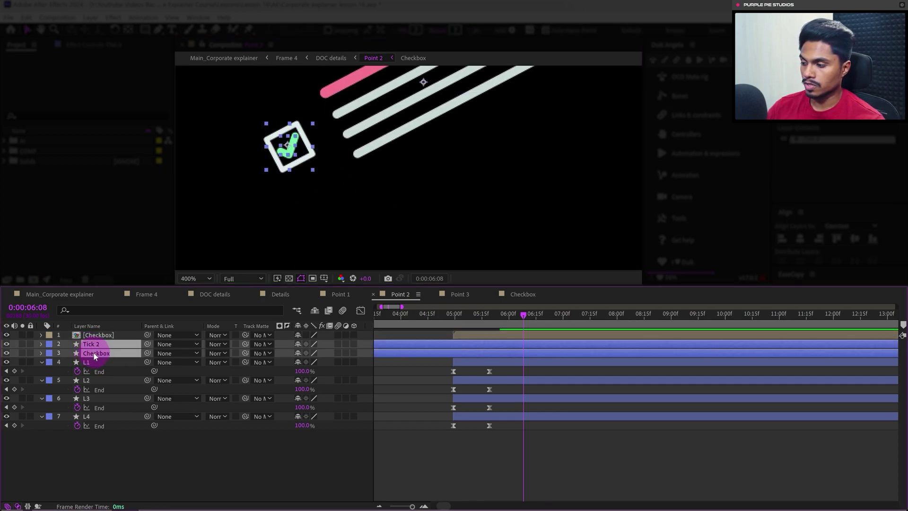
key(Delete)
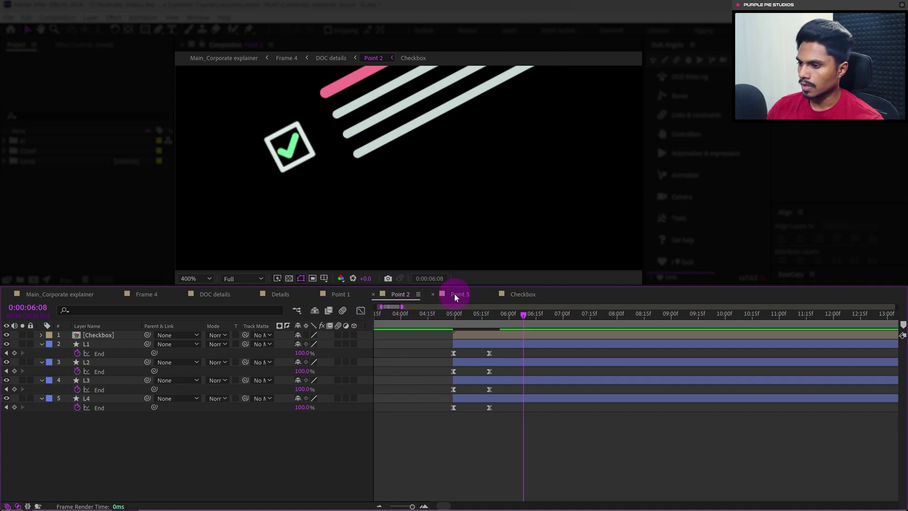
In Point 3, place the Checkbox precomp over the old icon and delete Tick 3 and Checkbox
click(455, 295)
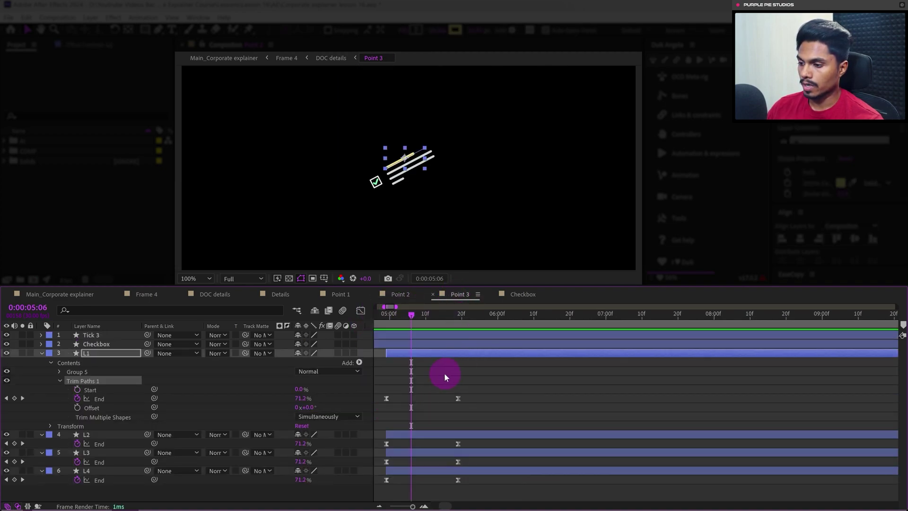
click(444, 374)
key(ctrl+v)
click(333, 125)
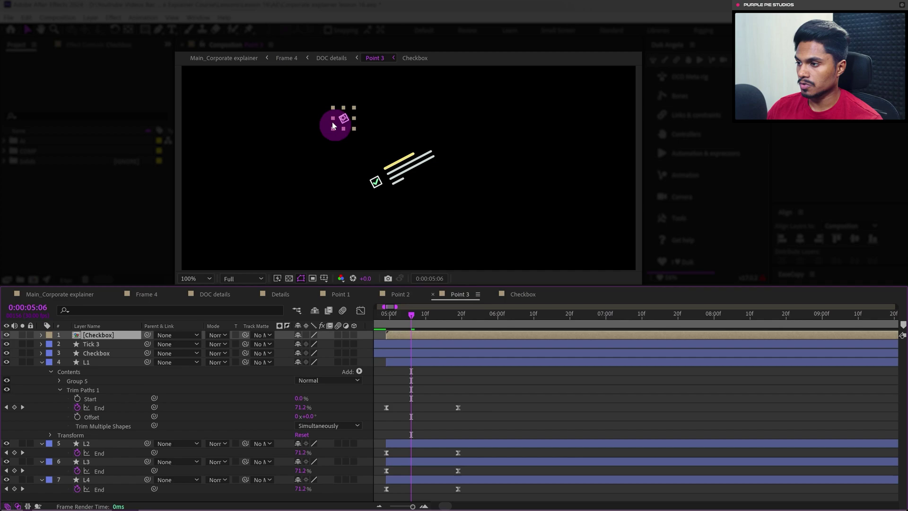
drag(333, 126, 375, 183)
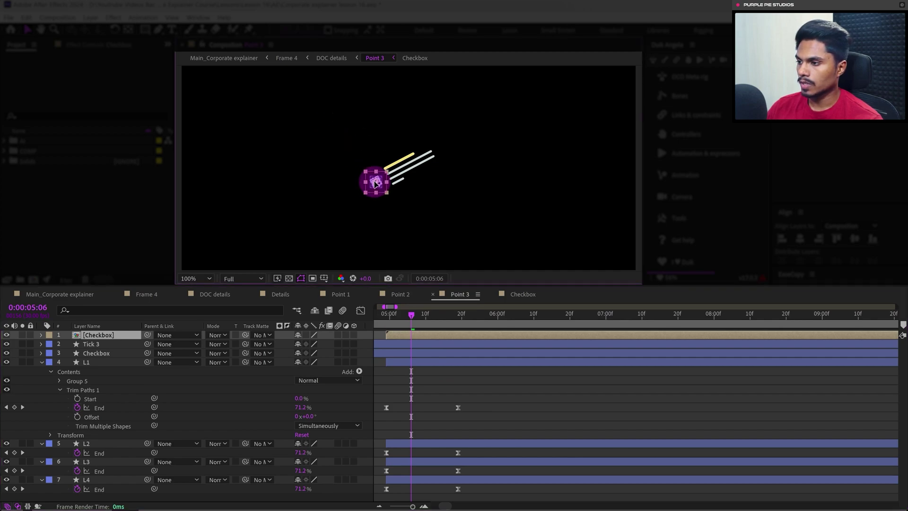
scroll(375, 183, up, 4)
click(487, 321)
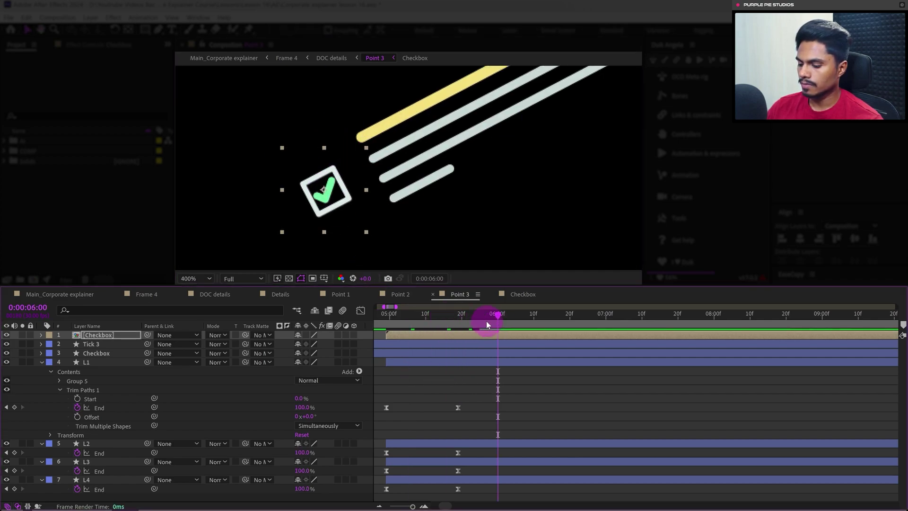
click(95, 344)
shift+click(109, 354)
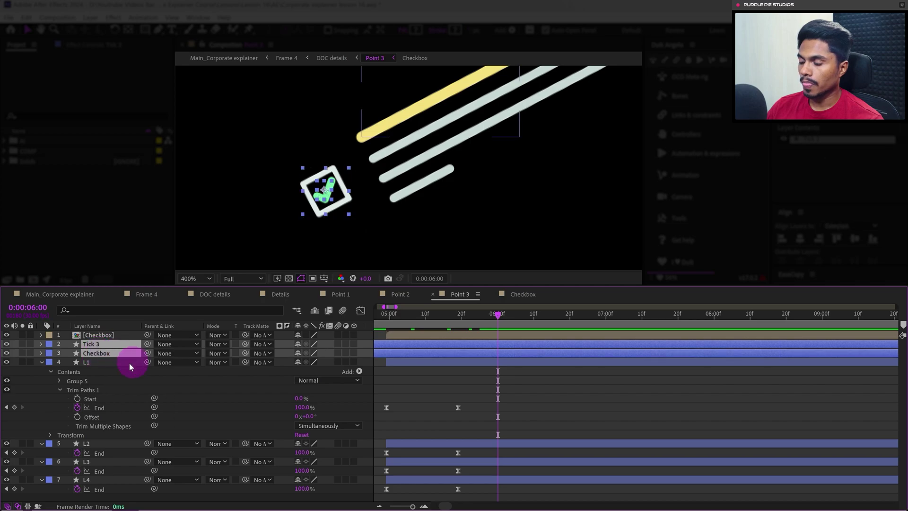
key(Delete)
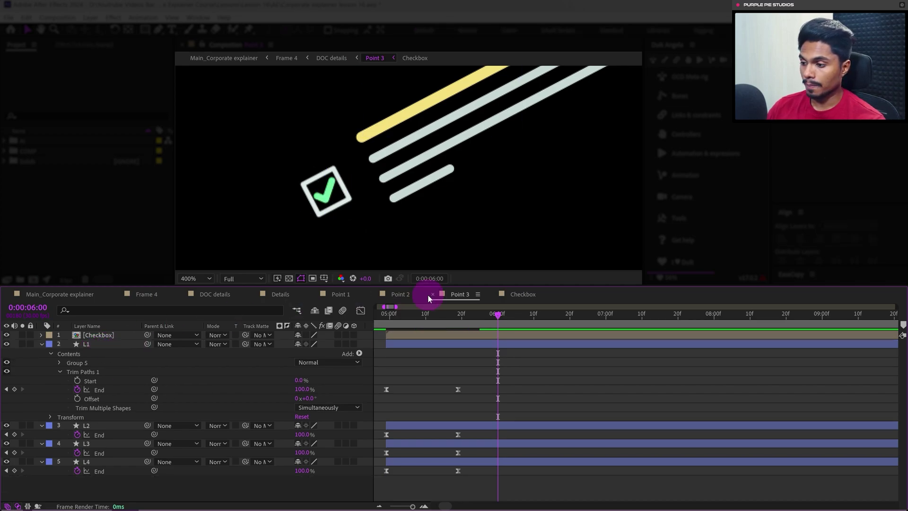
key(minus)
key(u)
key(slash)
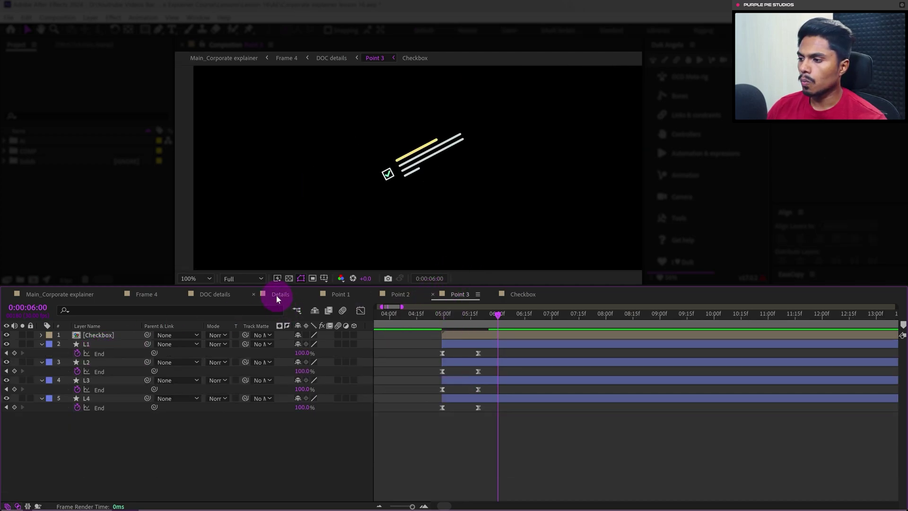
Copy the four Scale keyframes of the checkbox from the Checkbox comp
click(277, 295)
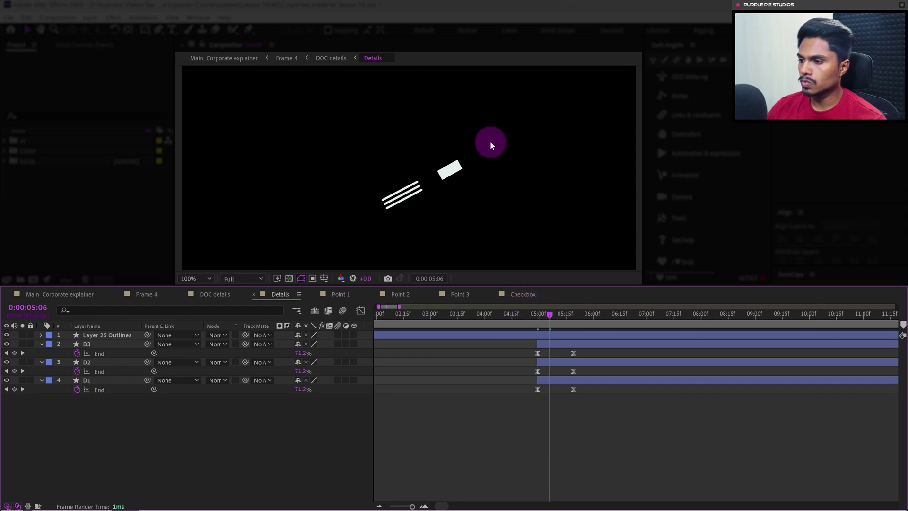
click(453, 173)
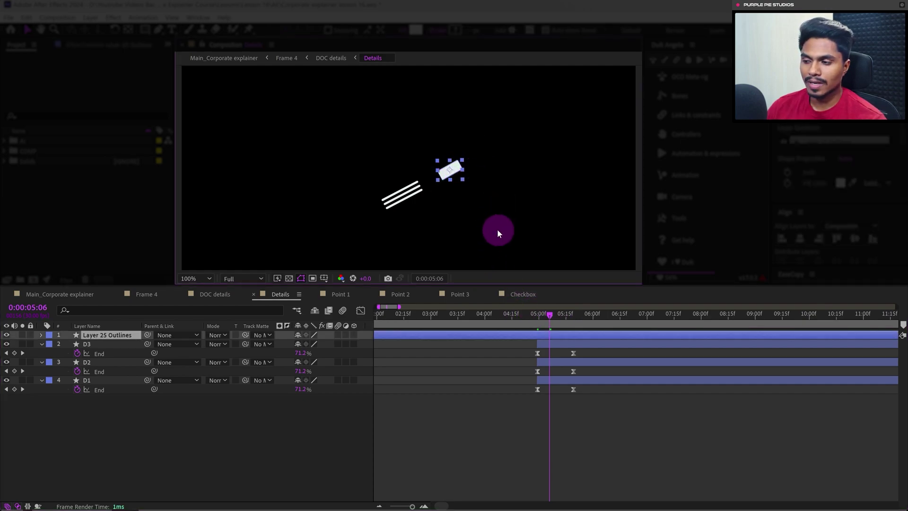
click(525, 295)
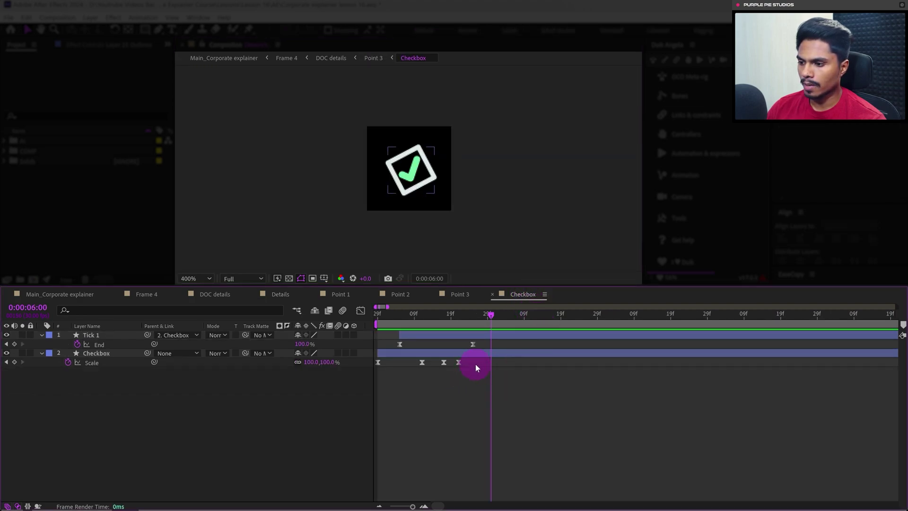
drag(465, 363, 365, 387)
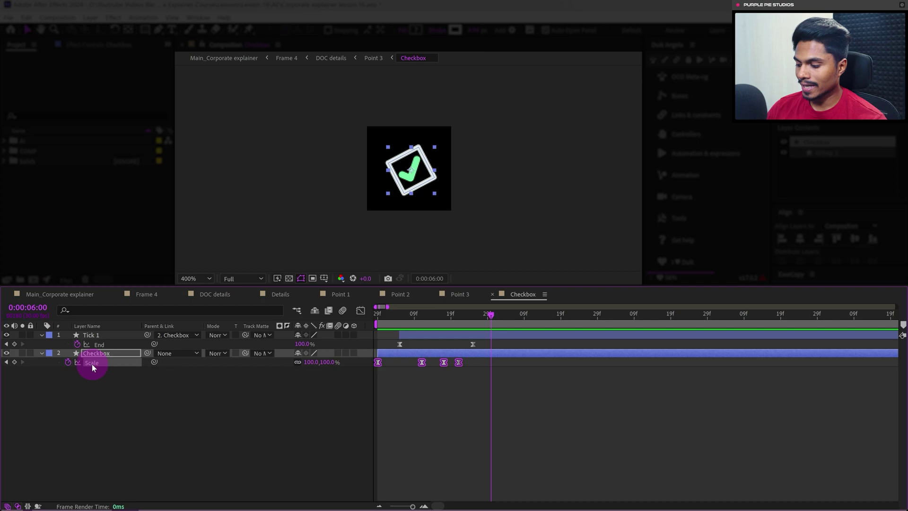
drag(402, 316, 504, 337)
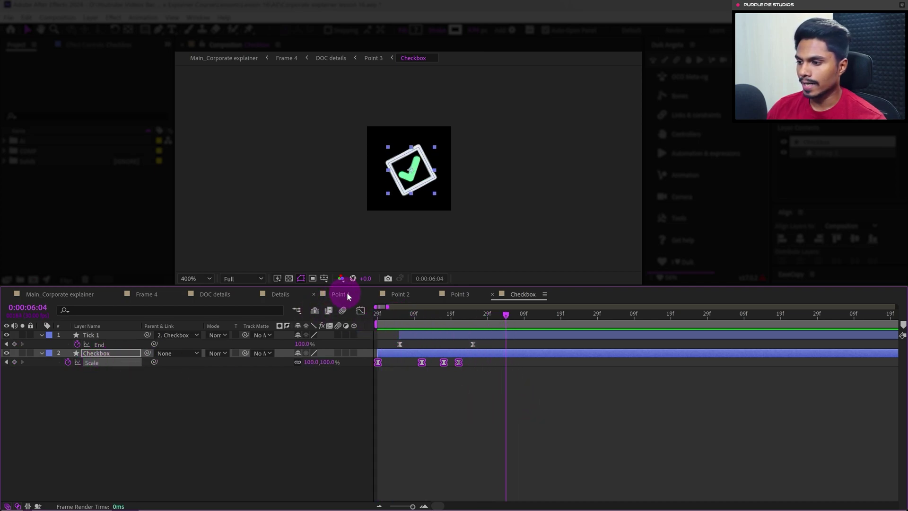
Trim Layer 25 Outlines in Details to start at 4:29, paste the Scale keyframes, and preview
click(280, 294)
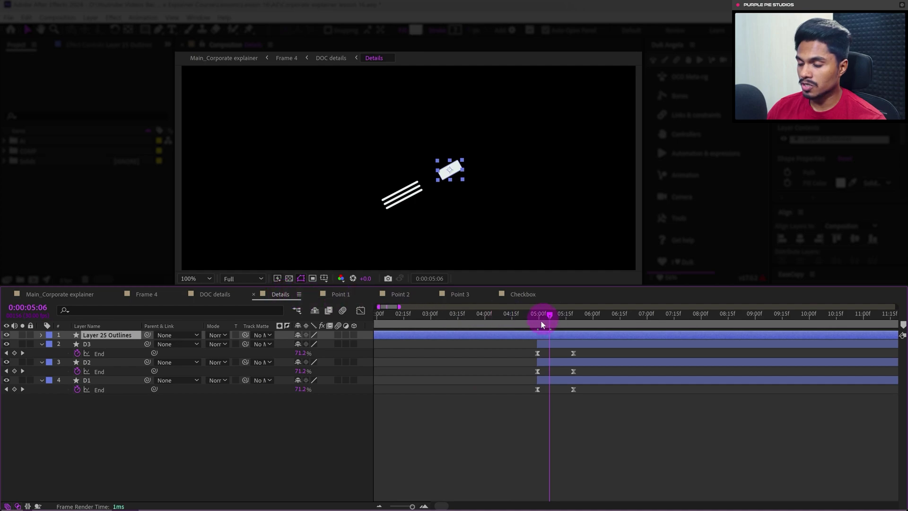
key(j)
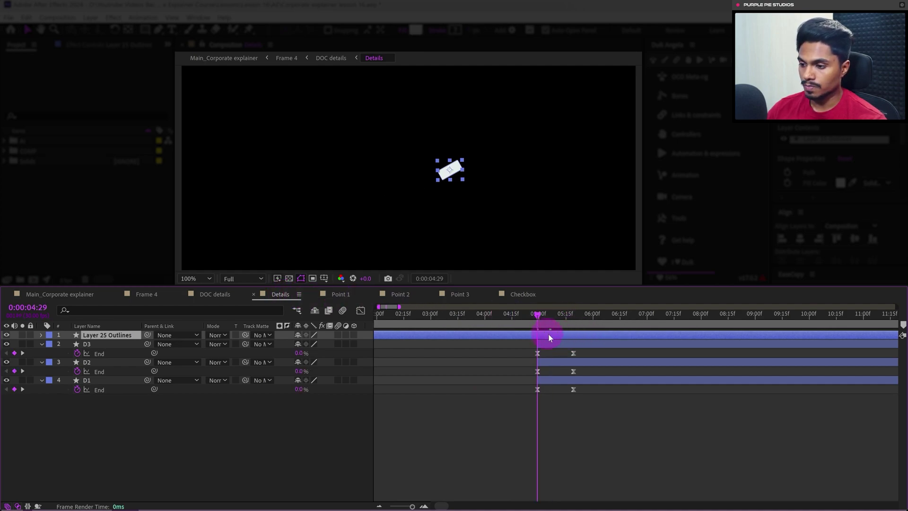
key(alt+bracketleft)
click(538, 344)
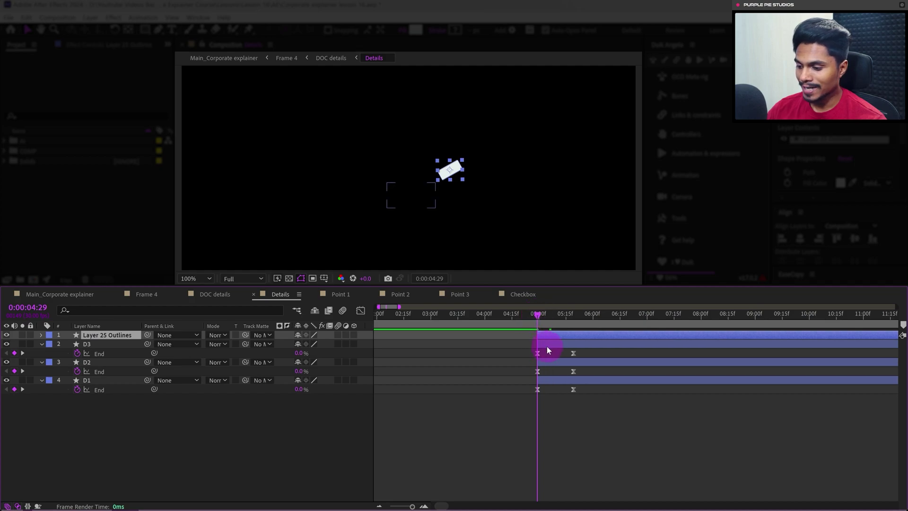
key(ctrl+v)
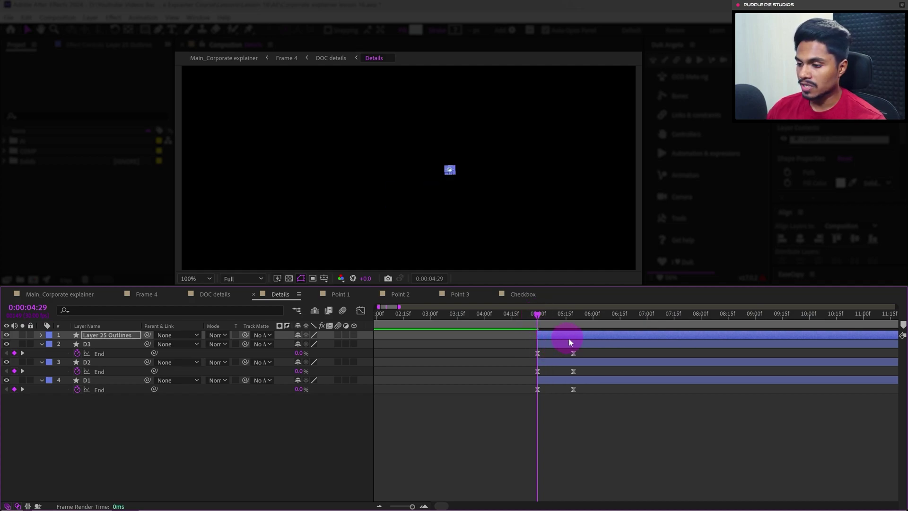
key(u)
click(595, 425)
key(space)
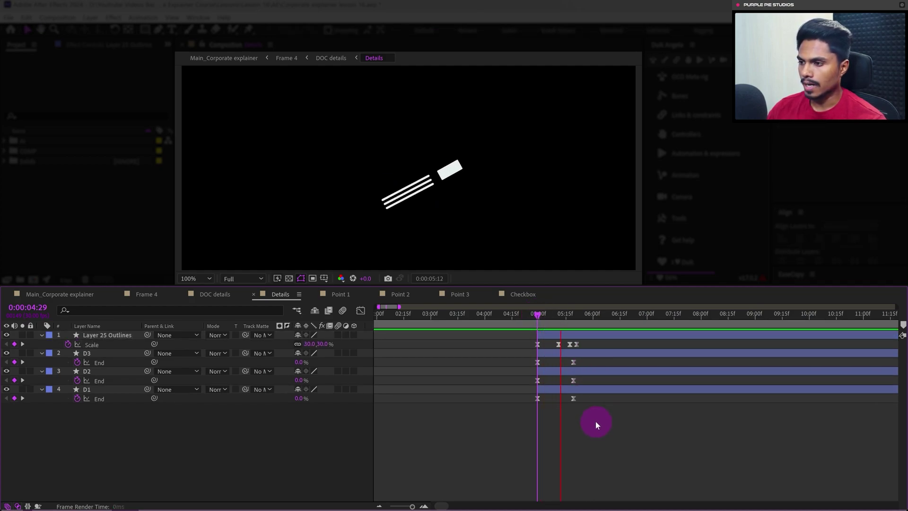
drag(591, 313, 505, 318)
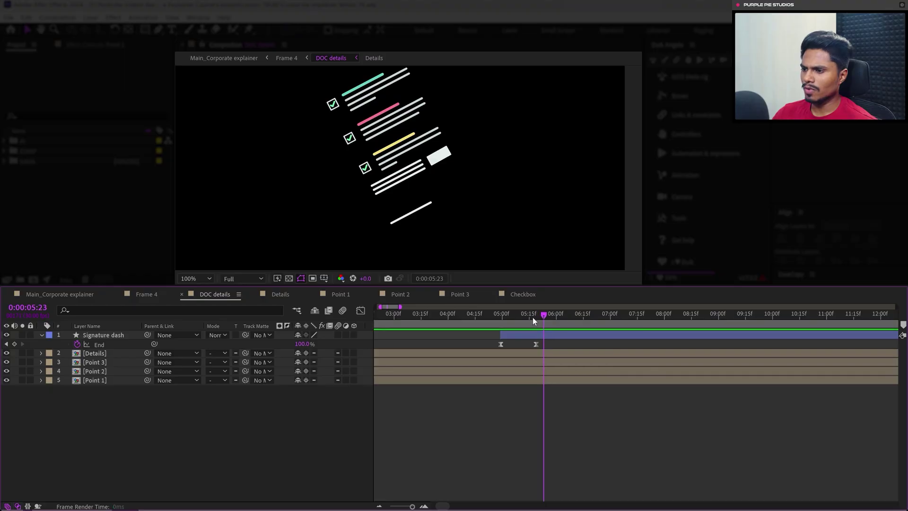
Go to Signature dash's first keyframe at 4:29 and select the four precomp layers below it
drag(533, 317, 552, 324)
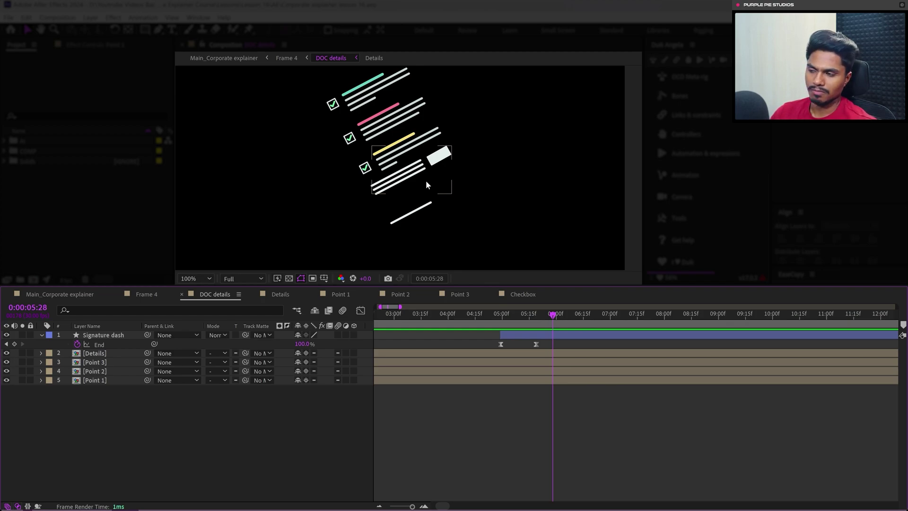
key(j)
key(j)
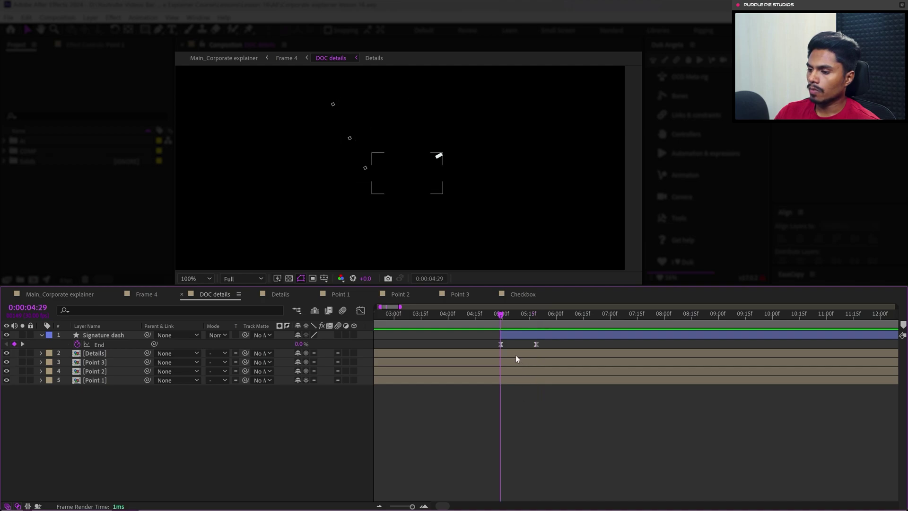
drag(126, 407, 87, 352)
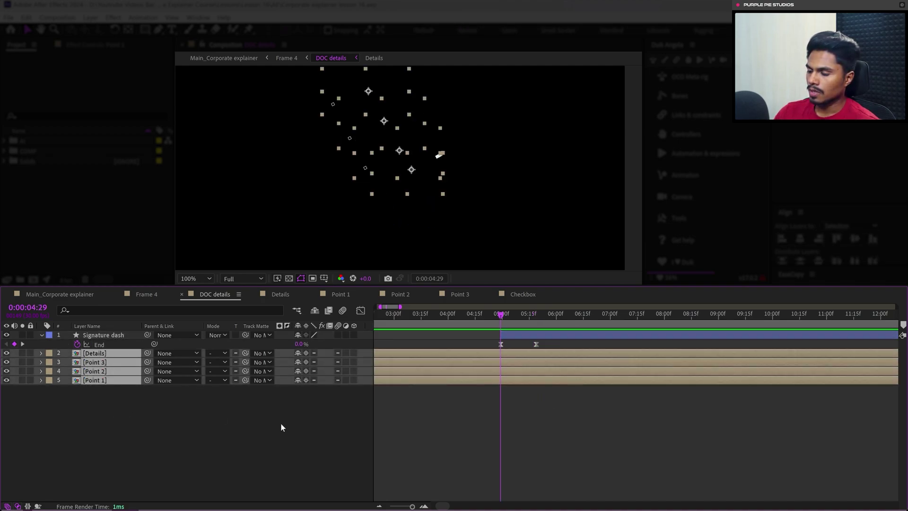
Trim the precomps to start at 4:29, then start Signature dash through Point 2 at 5:04
key(alt+bracketleft)
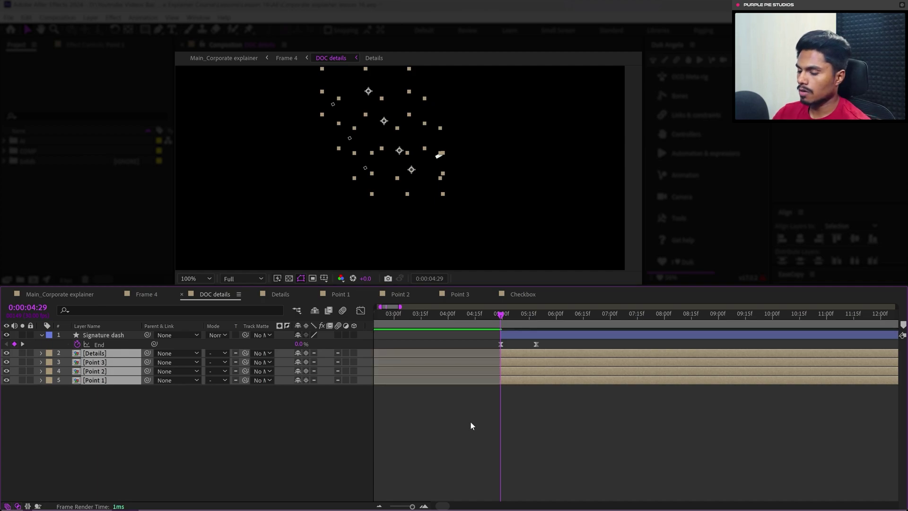
click(519, 423)
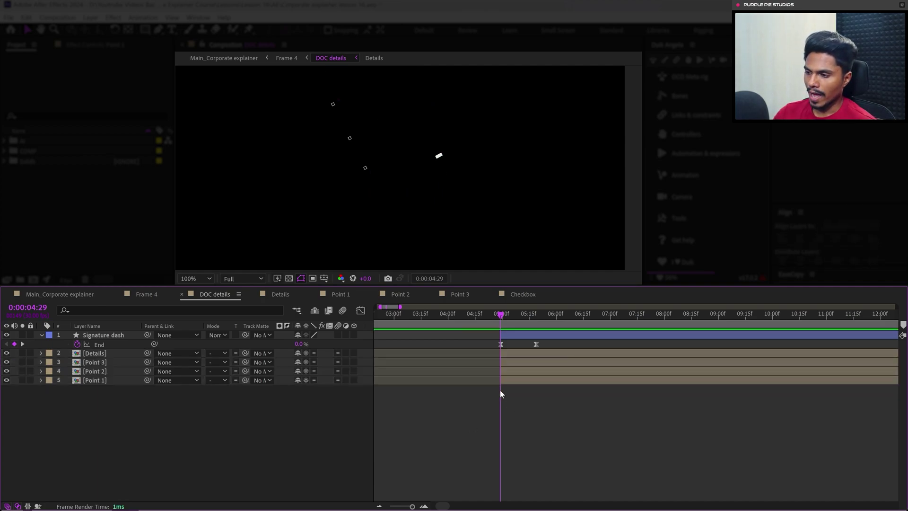
click(90, 372)
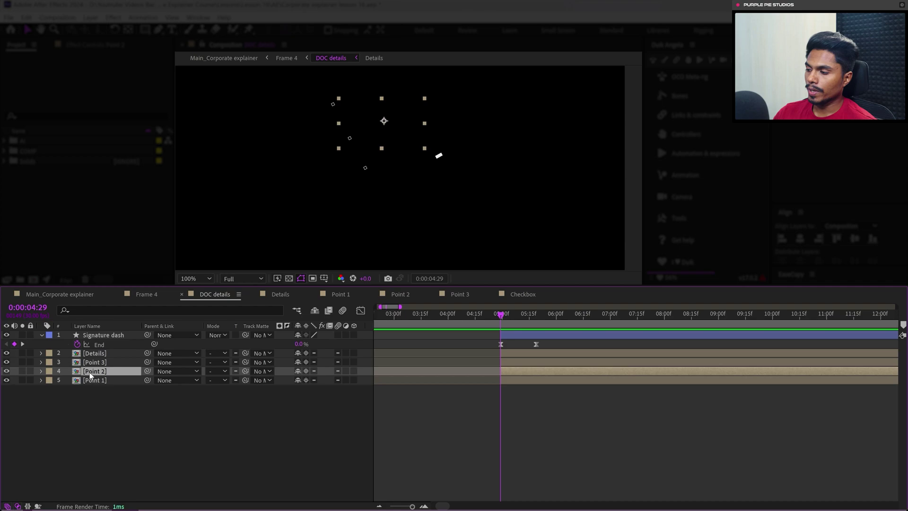
shift+click(95, 335)
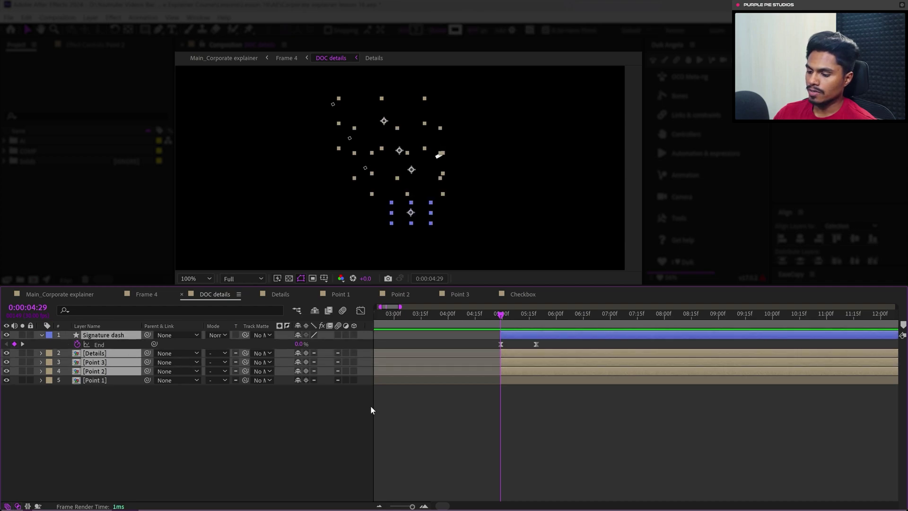
key(Page_Down)
key(Page_Down)
key(Page_Down)
key(Page_Down)
key(Page_Down)
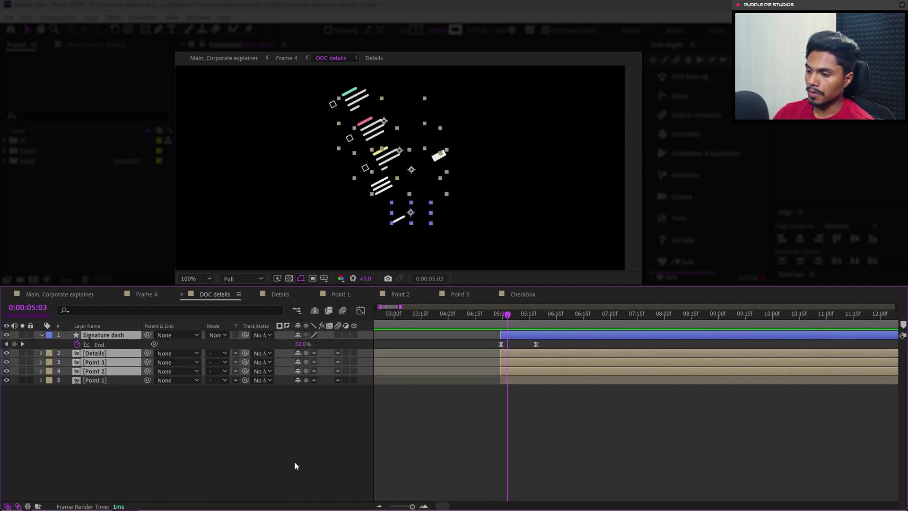
key(bracketleft)
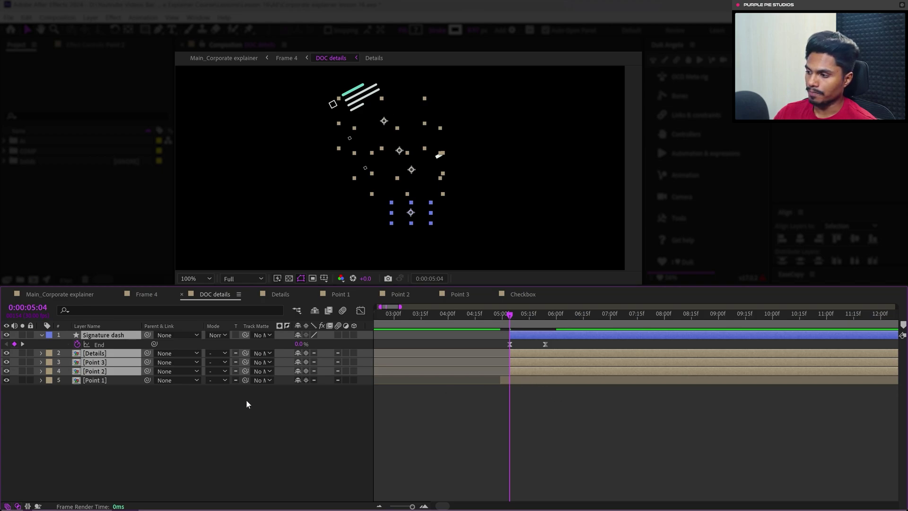
Stagger Point 3, Details and Signature dash so each starts a few frames after the previous
key(ctrl+shift+Up)
key(Page_Down)
key(Page_Down)
key(Page_Down)
key(Page_Down)
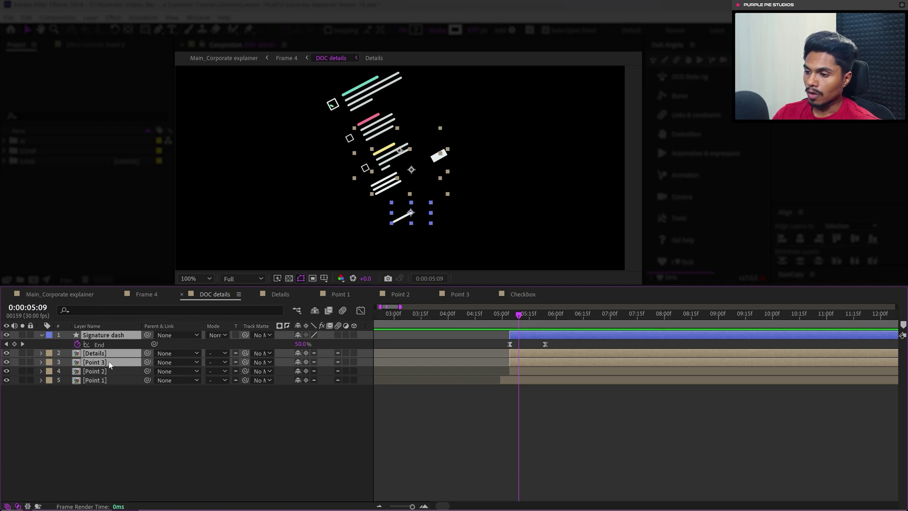
key(bracketleft)
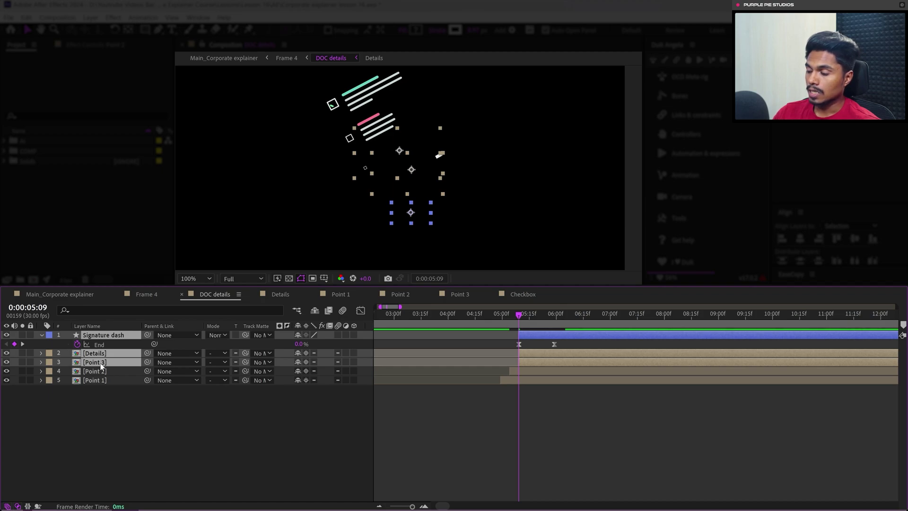
ctrl+click(101, 363)
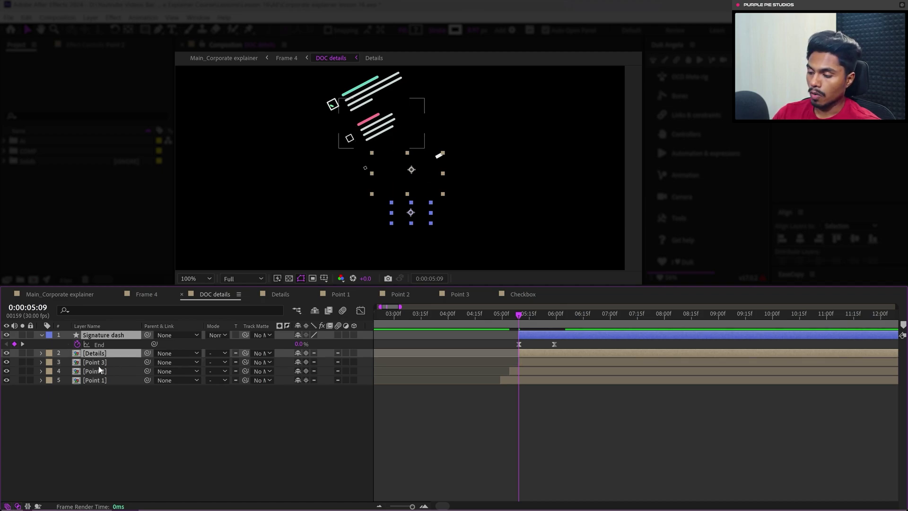
key(space)
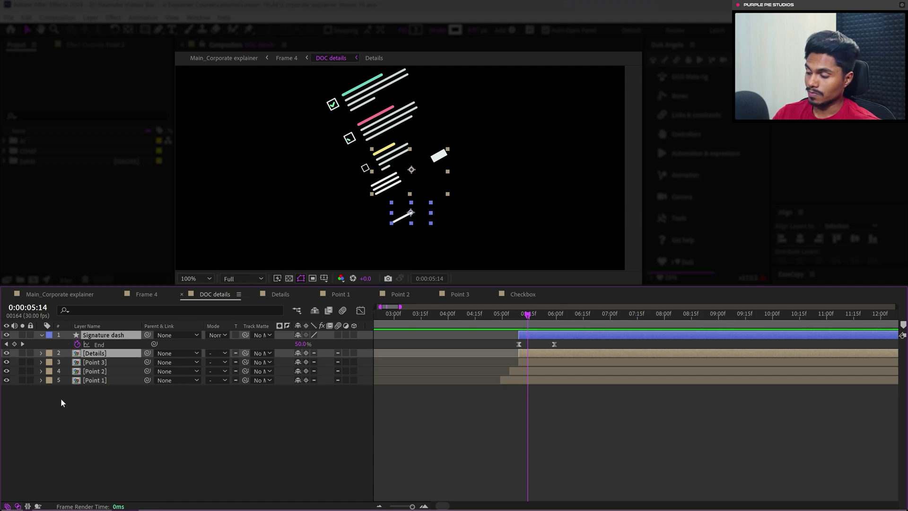
key(bracketleft)
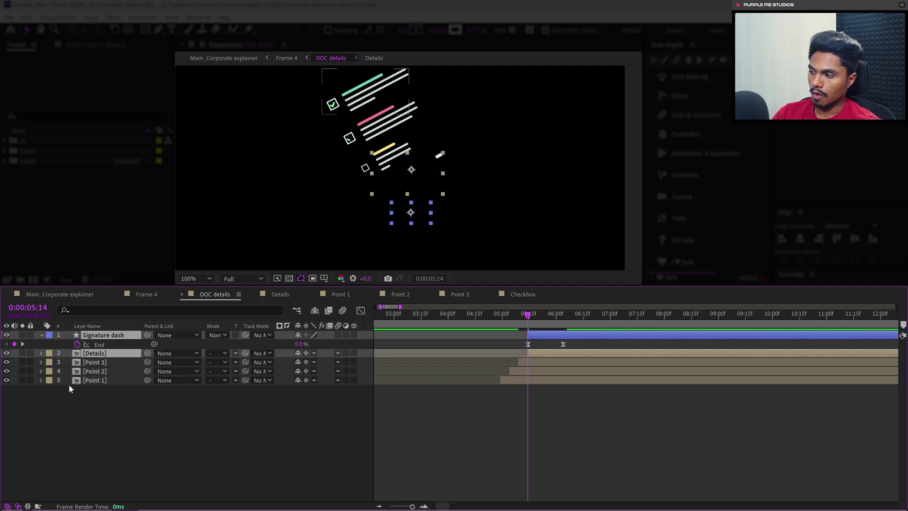
key(space)
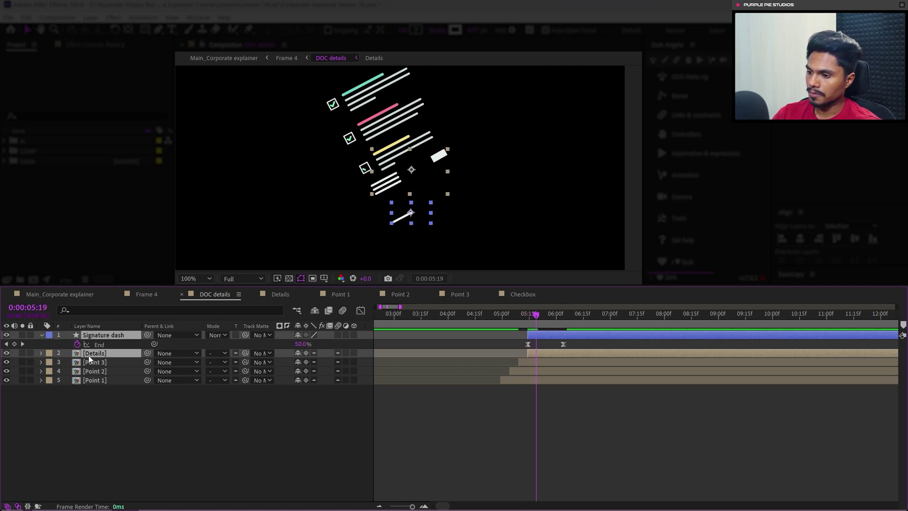
click(98, 335)
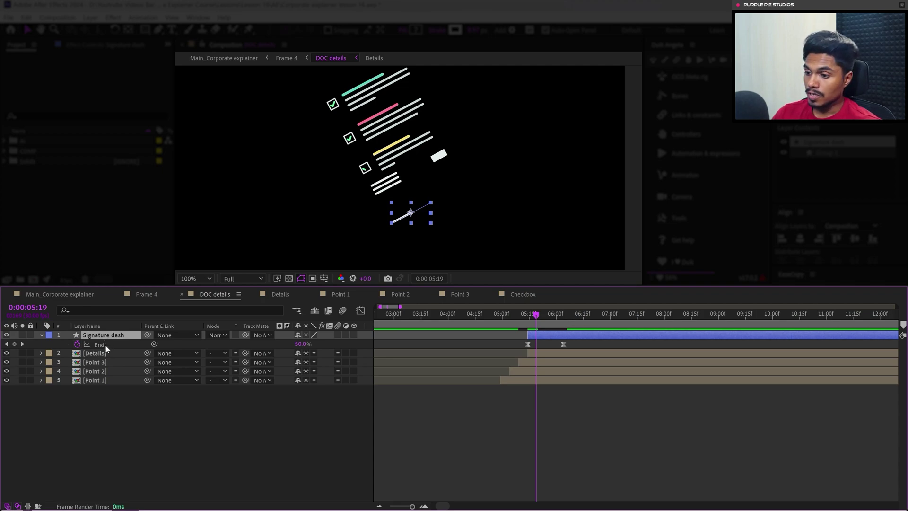
key([)
click(518, 418)
Preview the staggered draw-on animation from the start, stopping at 6:14
click(498, 319)
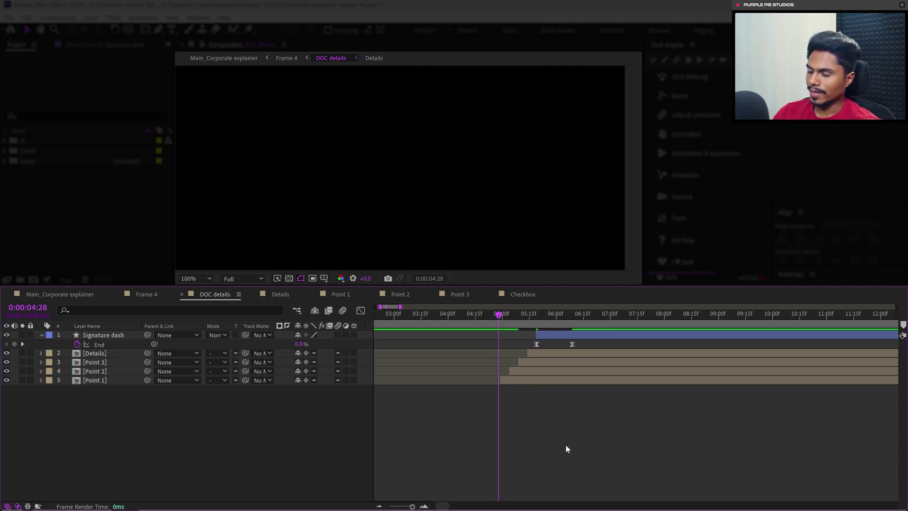
key(Page_Up)
key(Page_Up)
key(Page_Up)
key(Page_Up)
key(space)
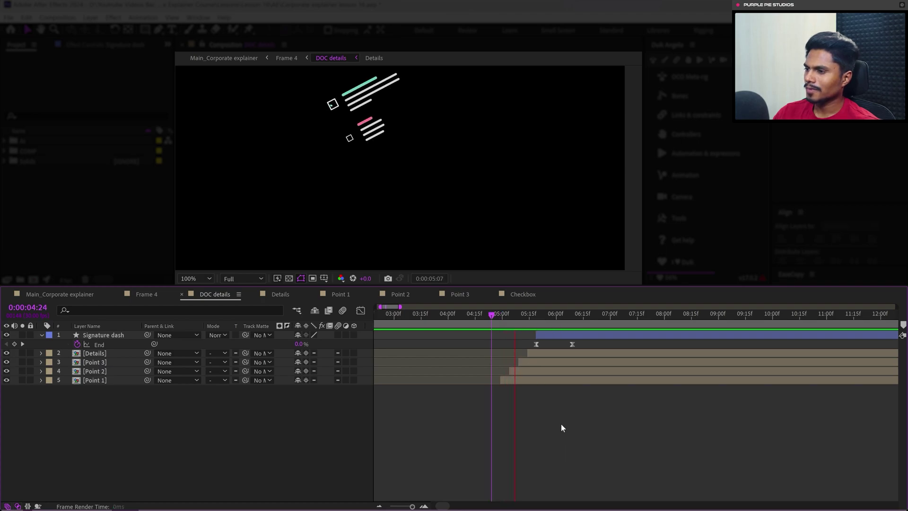
click(581, 314)
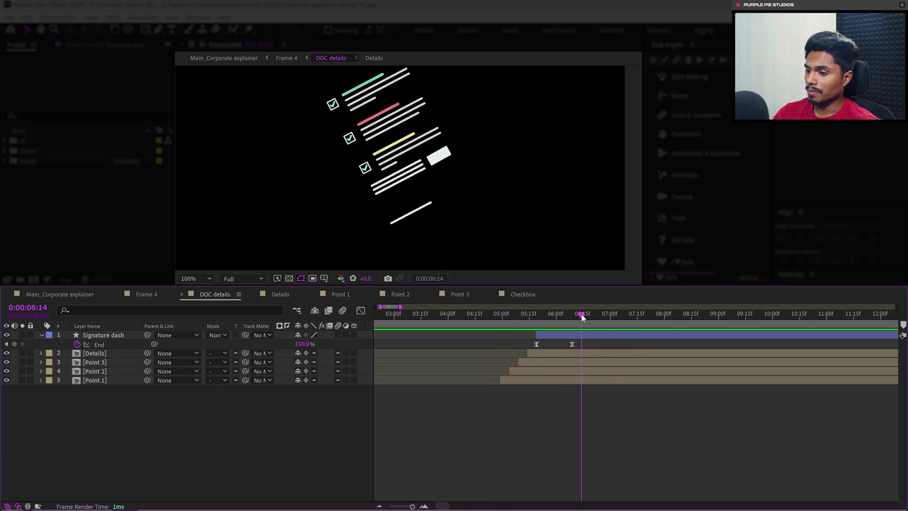
Open the Point 1 precomp and preview its lines drawing on
double_click(100, 380)
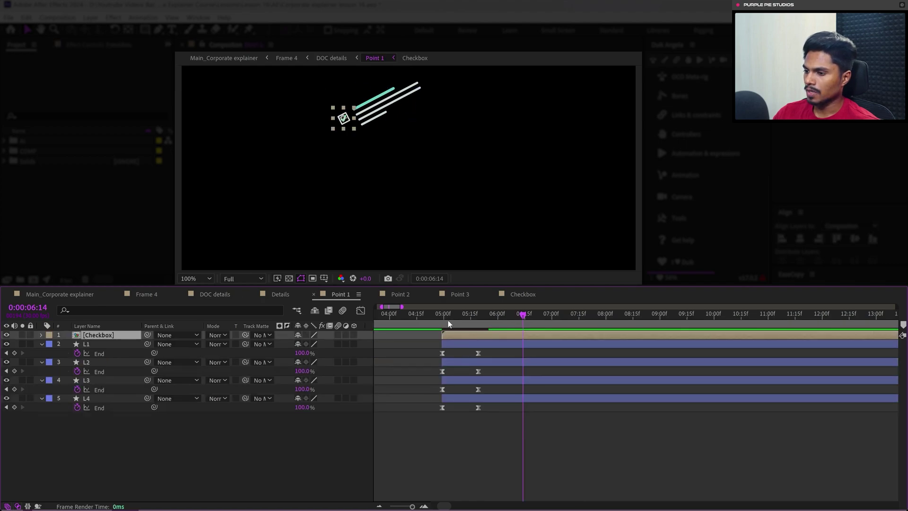
key(j)
key(j)
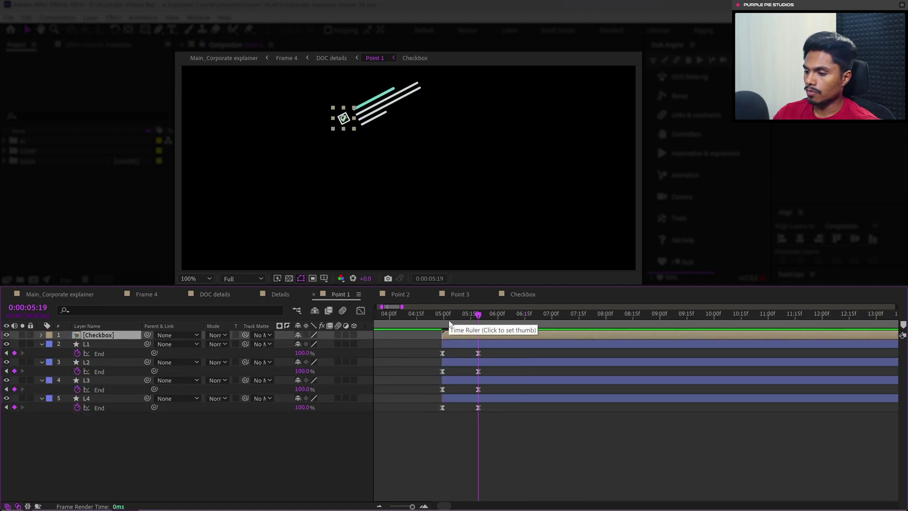
click(108, 381)
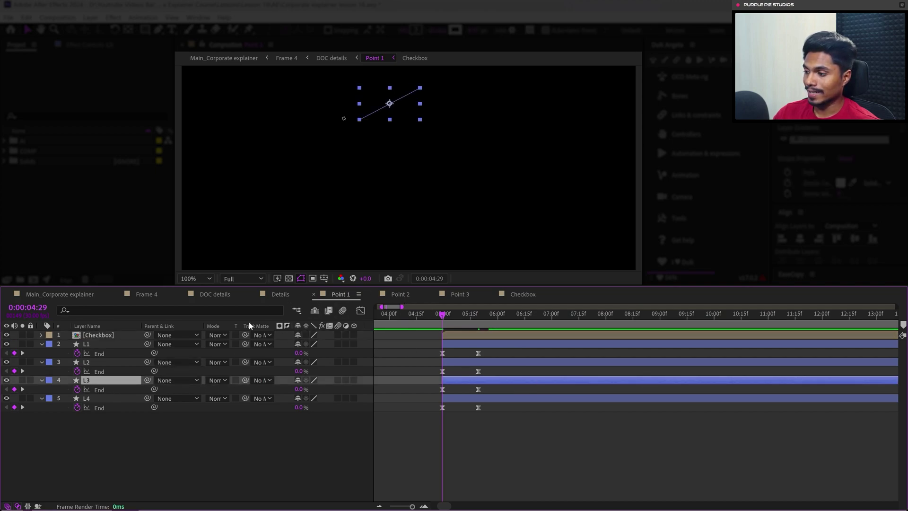
click(361, 75)
key(space)
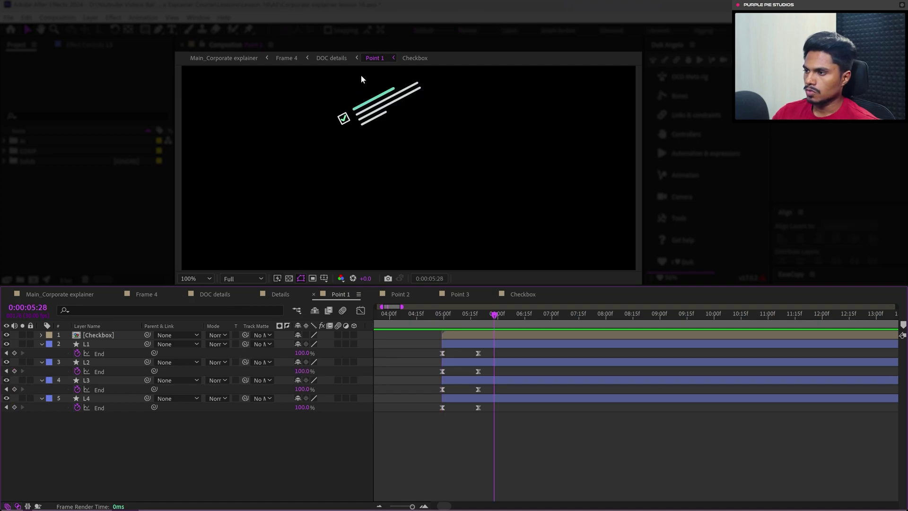
Start lines L1–L4 at 5:03, then L2–L4 at 5:07
drag(362, 76, 414, 134)
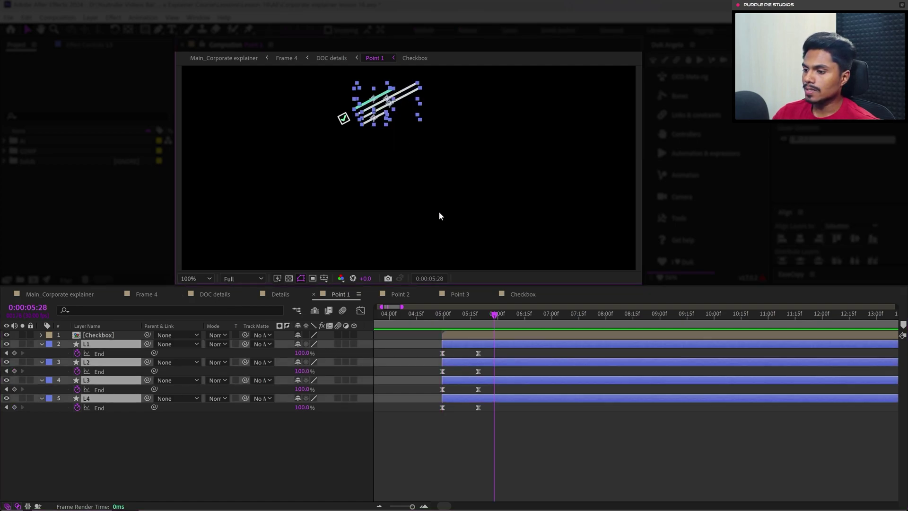
click(449, 320)
key(j)
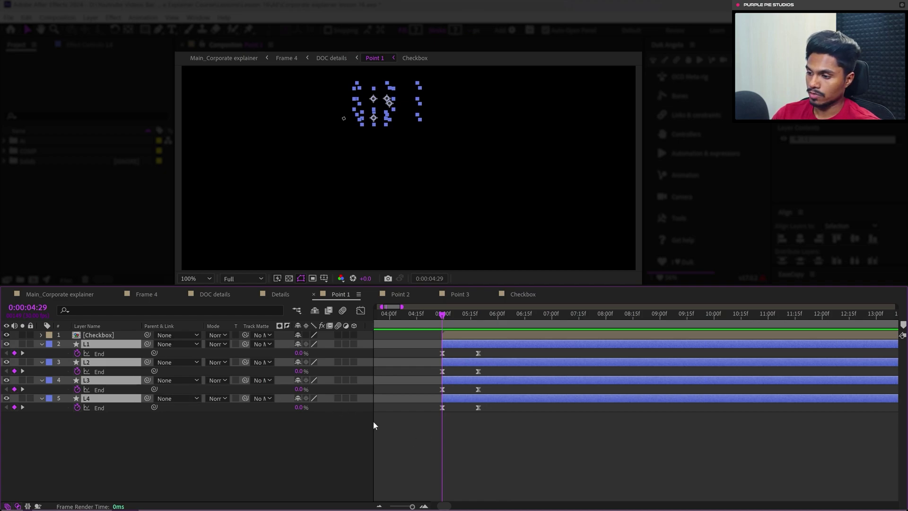
key(space)
key(bracketleft)
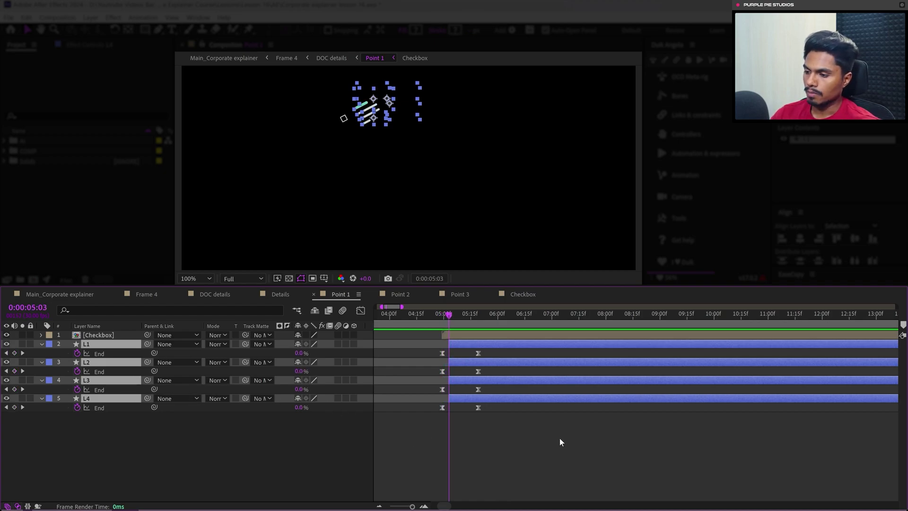
ctrl+click(108, 341)
click(28, 307)
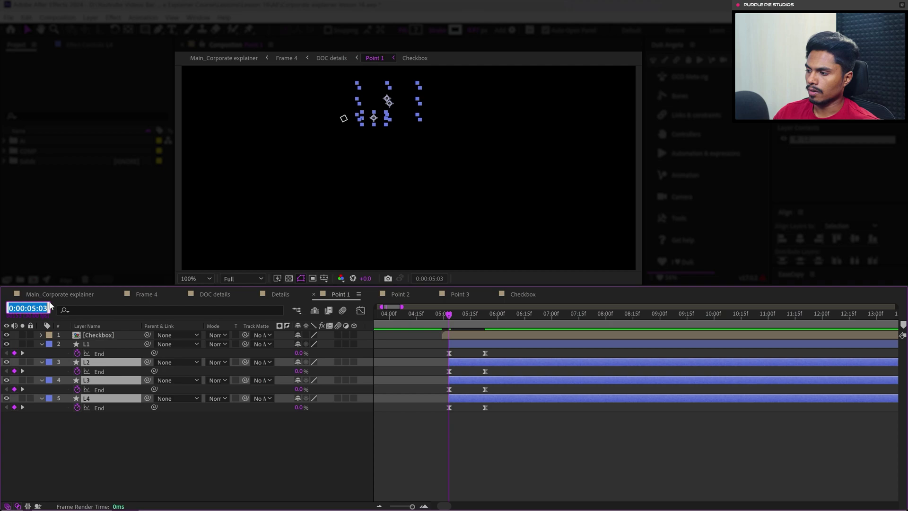
text(507)
key(Return)
key(bracketleft)
Start L3–L4 at 5:11 and L4 at 5:15
ctrl+click(110, 362)
click(28, 307)
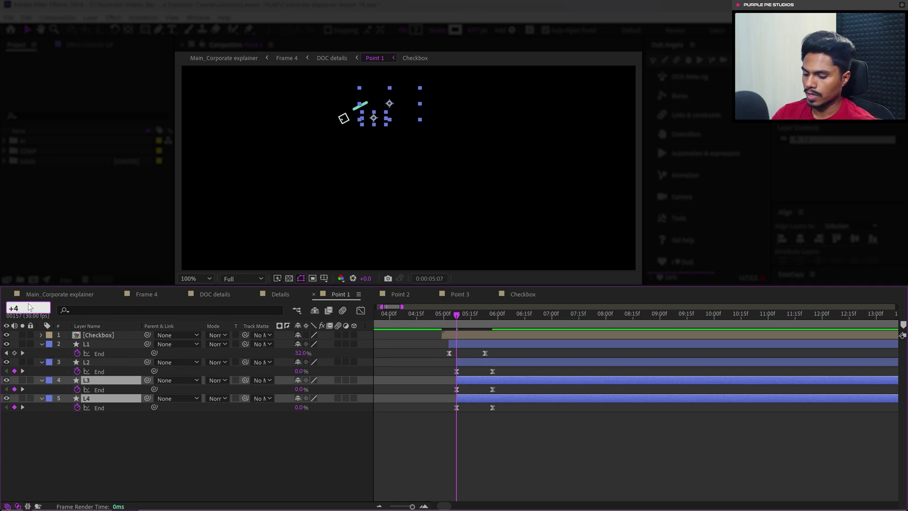
text(511)
key(Return)
key(bracketleft)
click(29, 307)
text(515)
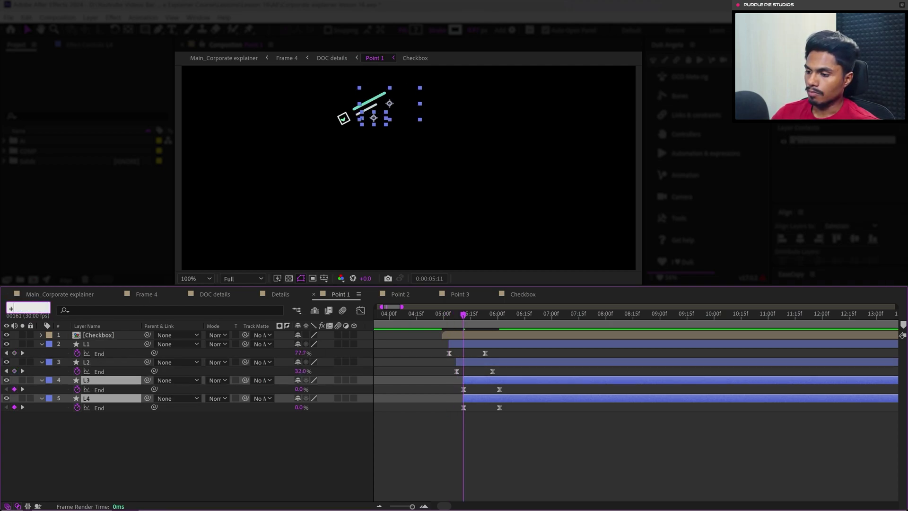
key(Return)
ctrl+click(106, 380)
key(bracketleft)
In Point 2, select all four lines and start them four frames later
click(387, 454)
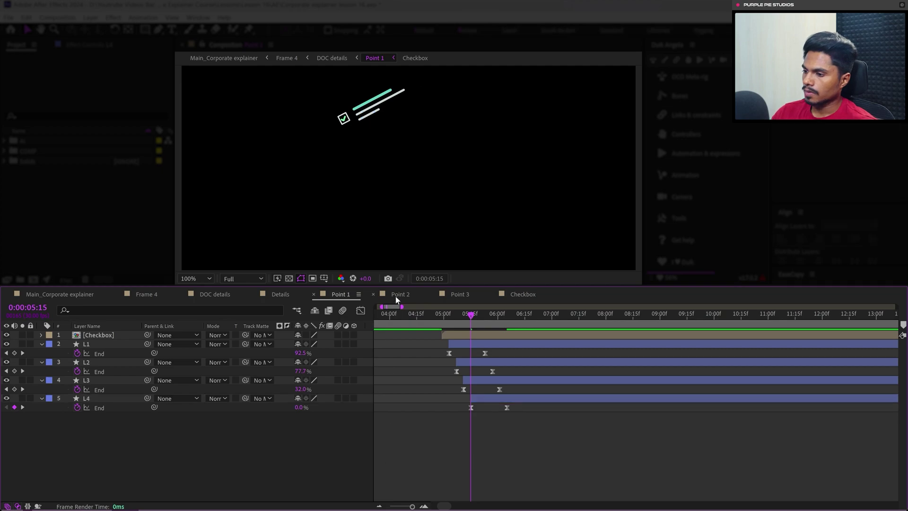
click(395, 295)
shift+click(93, 344)
key(Page_Down)
key(Page_Down)
key(Page_Down)
key(Page_Down)
key(bracketleft)
Stagger Point 2's remaining lines four frames apart, ending with L4
ctrl+click(123, 344)
key(Page_Down)
key(Page_Down)
key(Page_Down)
key(Page_Down)
key(bracketleft)
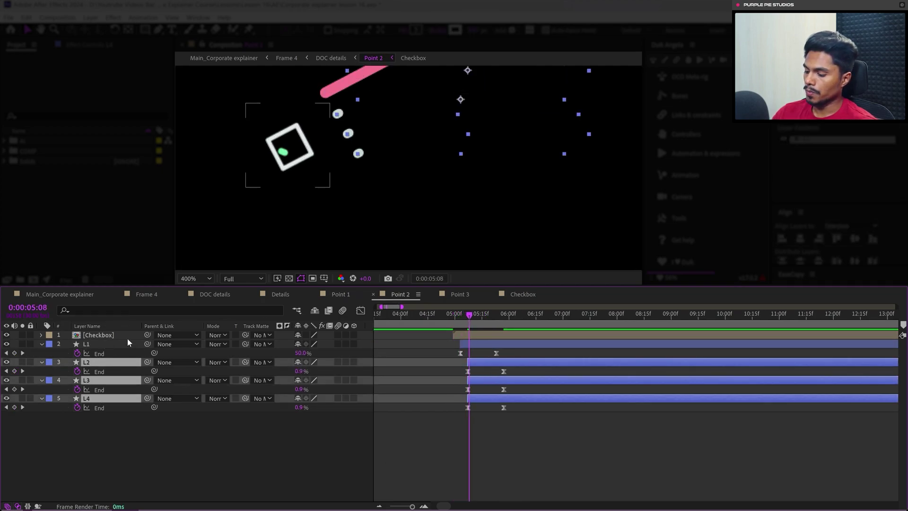
ctrl+click(123, 362)
key(Page_Down)
key(Page_Down)
key(Page_Down)
key(Page_Down)
key(bracketleft)
ctrl+click(123, 380)
key(Page_Down)
key(Page_Down)
key(Page_Down)
key(Page_Down)
key(bracketleft)
key(shift+period)
In Point 3, stagger lines L2–L4 so each starts four frames after the previous
shift+click(97, 398)
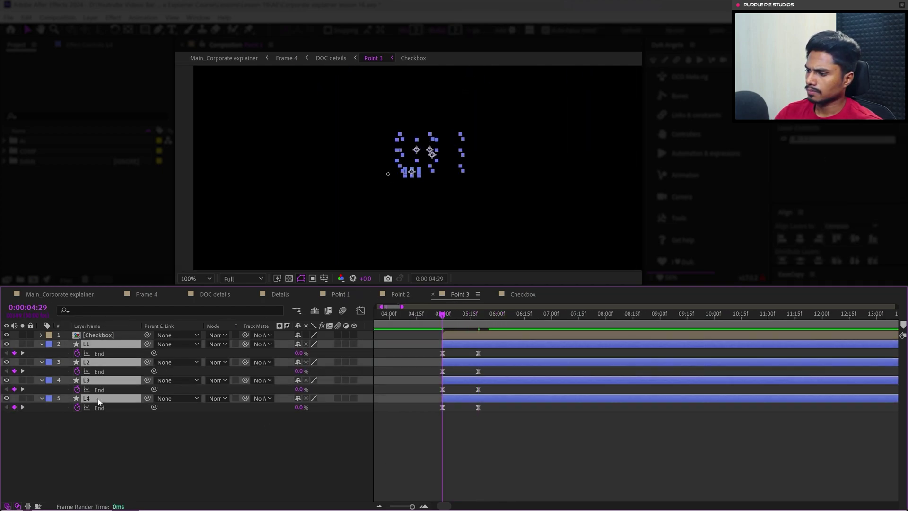
key(bracketleft)
ctrl+click(101, 344)
key(Page_Down)
key(Page_Down)
key(Page_Down)
key(Page_Down)
key(bracketleft)
key(Page_Down)
key(Page_Down)
key(Page_Down)
key(Page_Down)
ctrl+click(106, 362)
key(bracketleft)
key(Page_Down)
key(Page_Down)
key(Page_Down)
key(Page_Down)
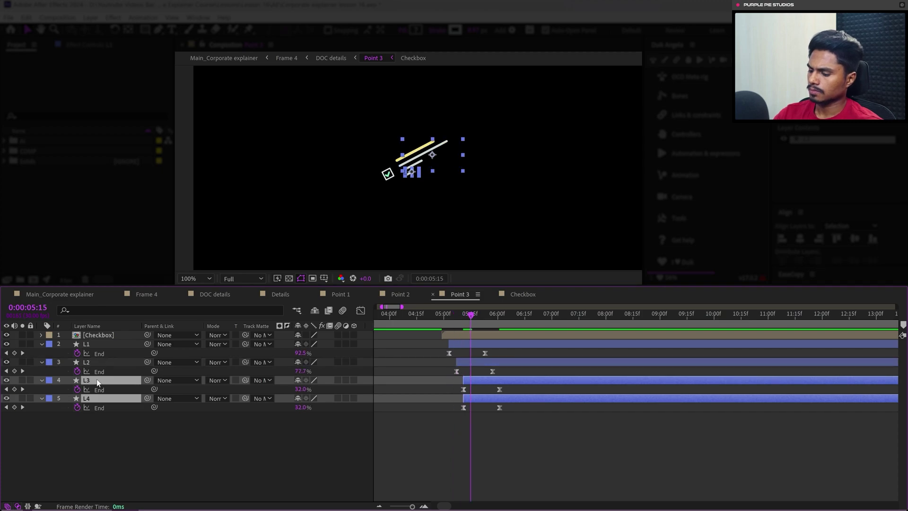
ctrl+click(97, 379)
key(bracketleft)
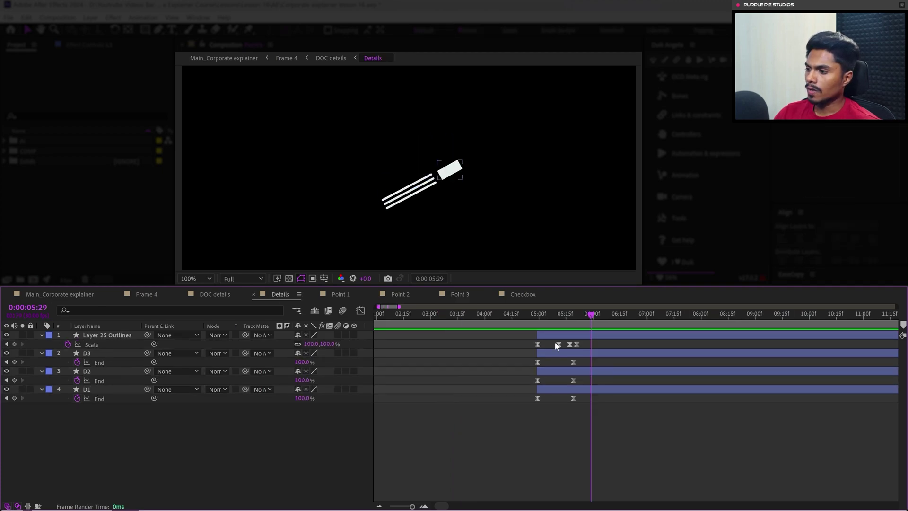
In Details, select the detail lines and start them a few frames apart
drag(127, 418, 88, 328)
key(Page_Down)
key(Page_Down)
key(Page_Down)
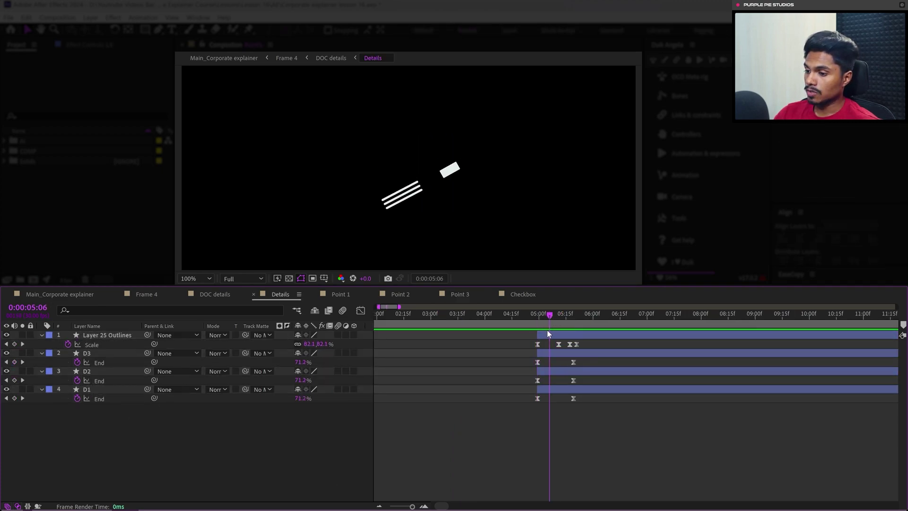
shift+click(129, 370)
key(bracketleft)
key(Page_Down)
key(Page_Down)
key(Page_Down)
key(Page_Down)
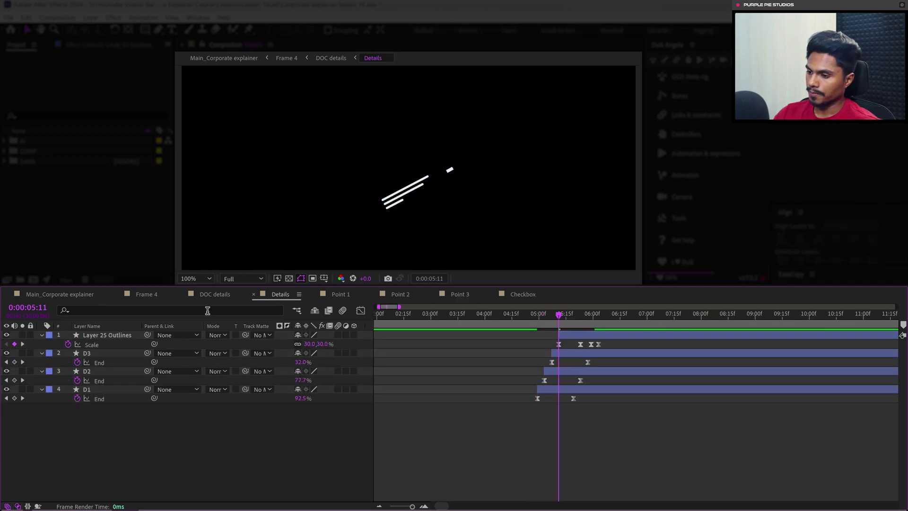